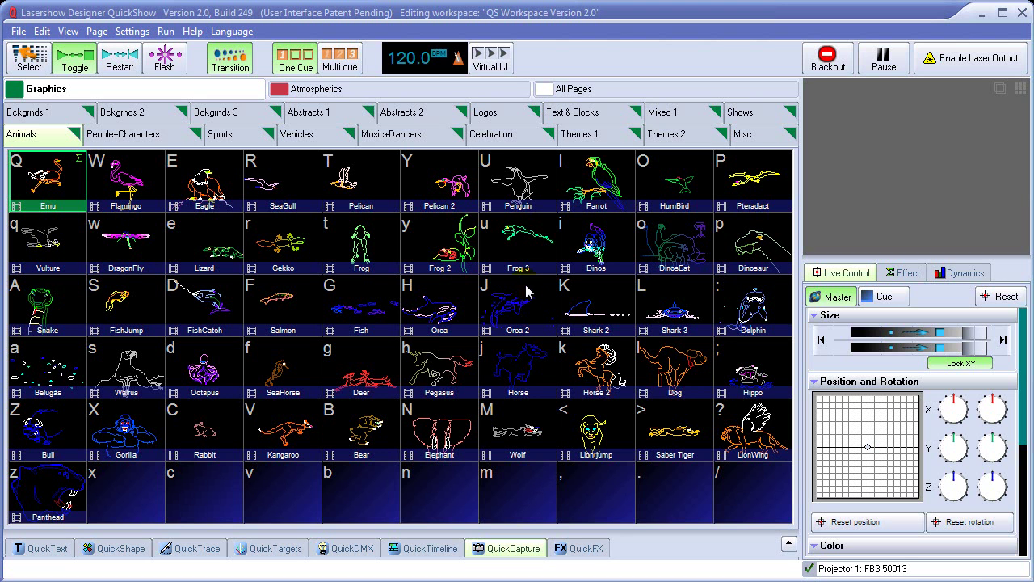
Start the Emu cue with laser output on and multi-cue enabled
{"action": "left_click", "coordinate": [54, 186]}
{"action": "left_click", "coordinate": [979, 60]}
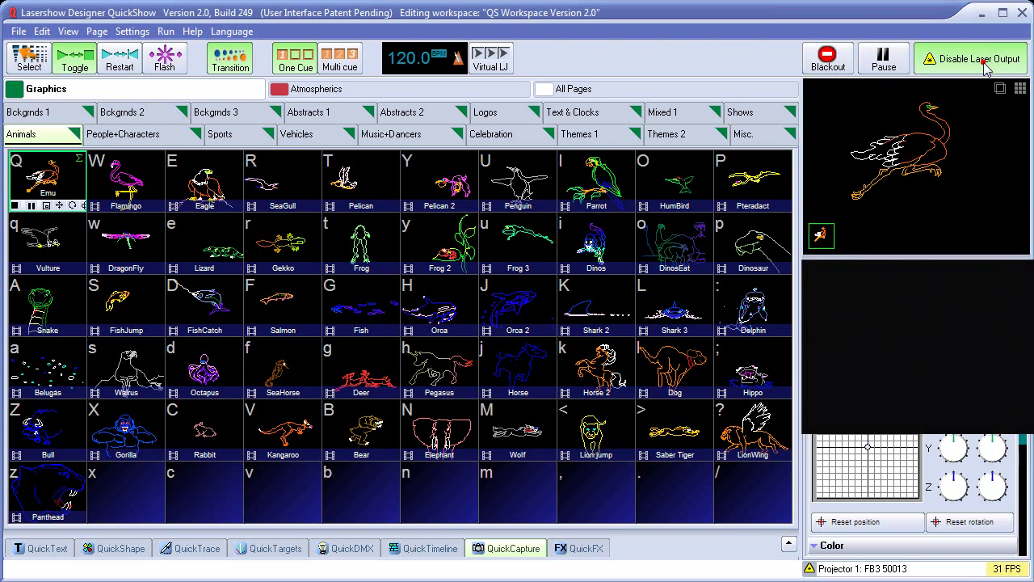
{"action": "left_click", "coordinate": [340, 61]}
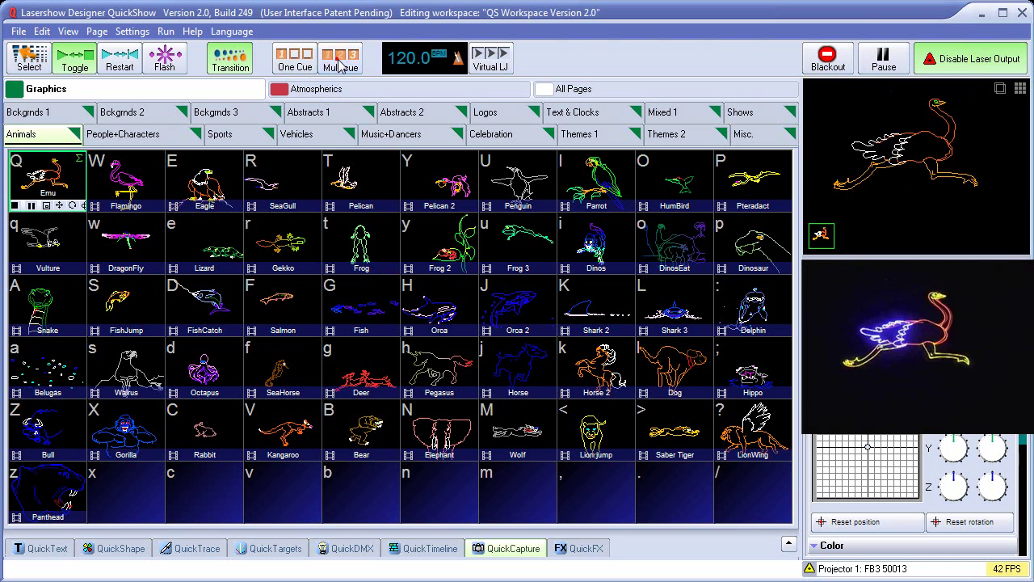
Add the Color Cross 1 - 8 beam cue from Atmospherics > Targets, then return to Graphics
{"action": "left_click", "coordinate": [462, 89]}
{"action": "left_click", "coordinate": [619, 114]}
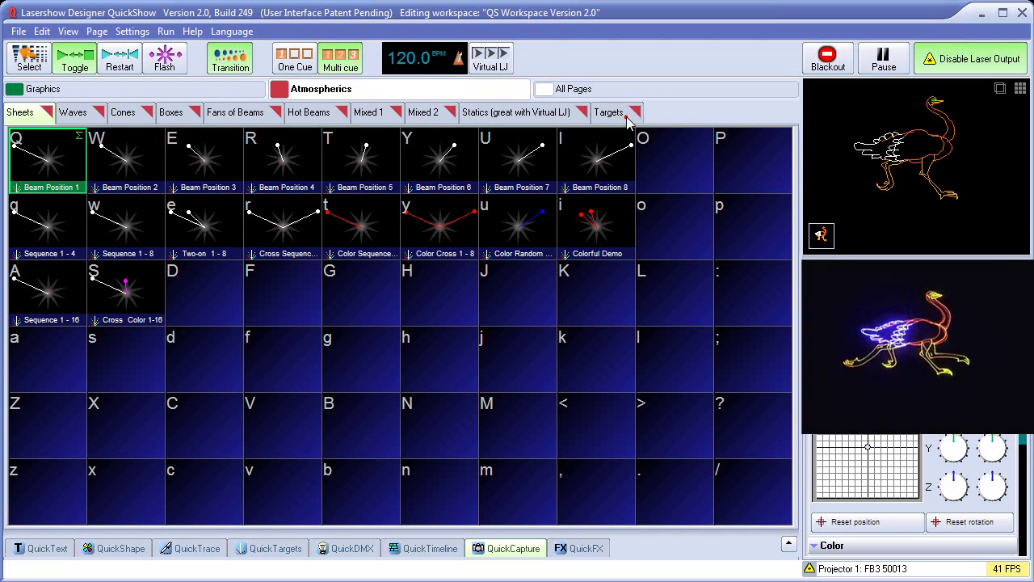
{"action": "left_click", "coordinate": [443, 237]}
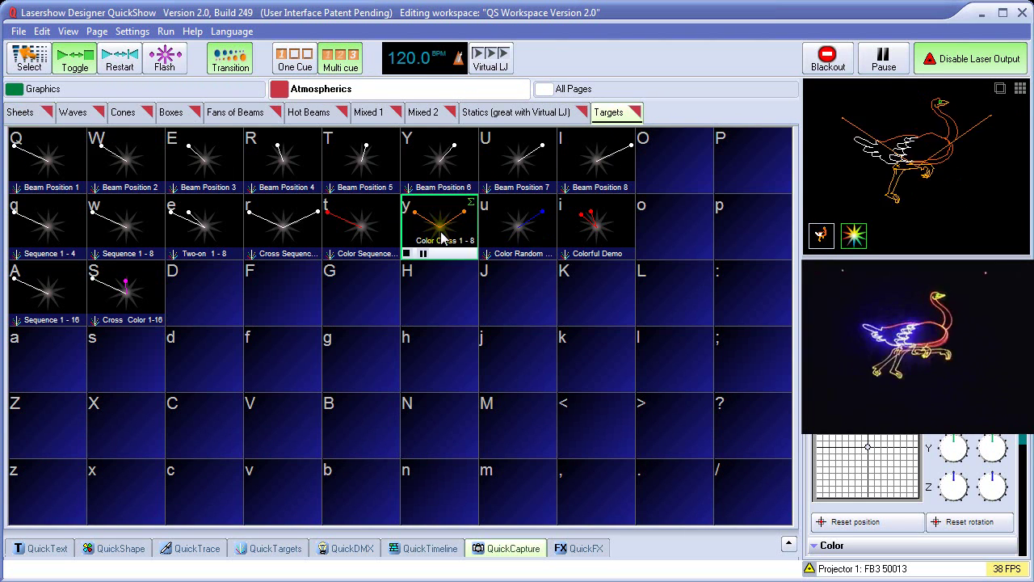
{"action": "left_click", "coordinate": [146, 91]}
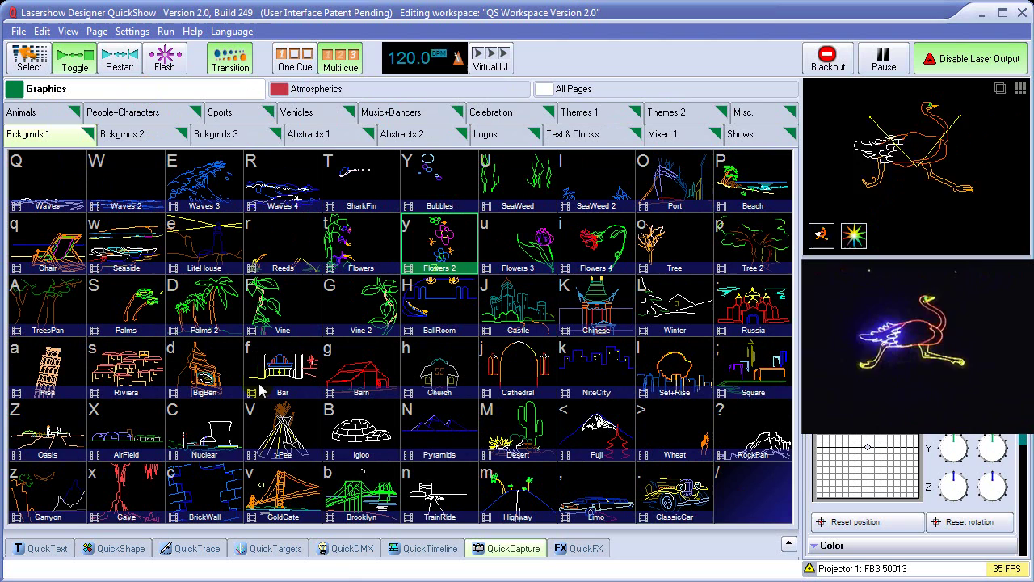
Create a QuickDMX cue with channels 1 and 3 at 255 and channel 5 at 21, store it as Cue 60, and play it
{"action": "left_click", "coordinate": [353, 549]}
{"action": "left_click_drag", "start_coordinate": [29, 509], "coordinate": [24, 449]}
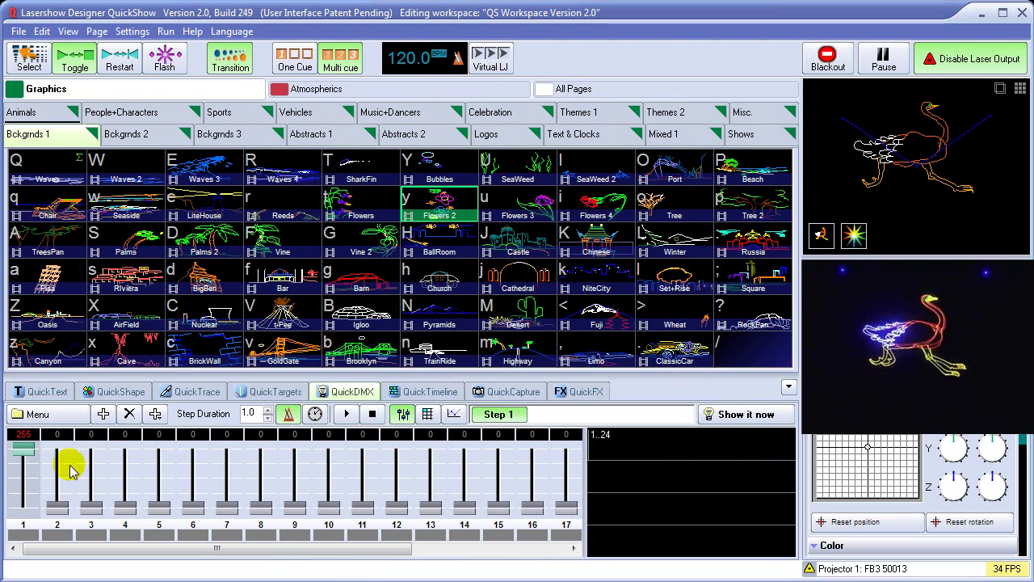
{"action": "left_click_drag", "start_coordinate": [91, 507], "coordinate": [92, 445]}
{"action": "left_click_drag", "start_coordinate": [161, 510], "coordinate": [159, 446]}
{"action": "left_click", "coordinate": [746, 356]}
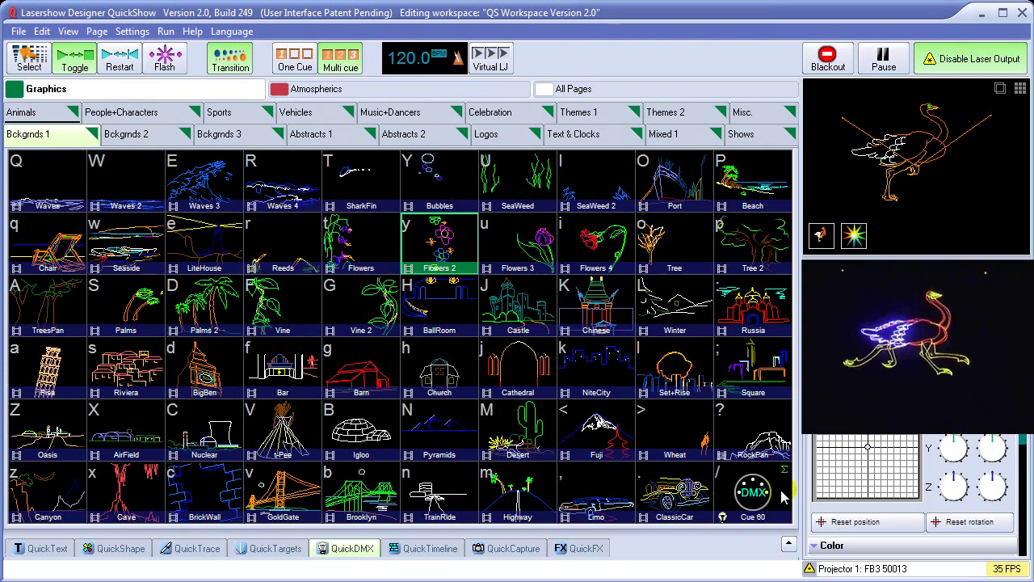
{"action": "left_click", "coordinate": [768, 497]}
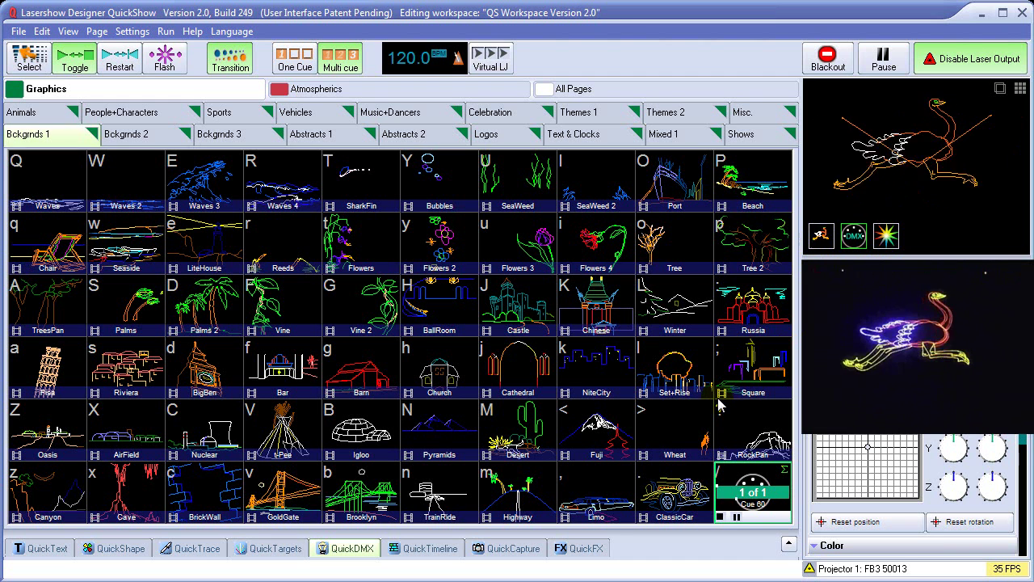
On the Animals page, capture the playing Emu, Color Cross 1 - 8 and Cue 60 combination in QuickCapture
{"action": "left_click", "coordinate": [32, 114]}
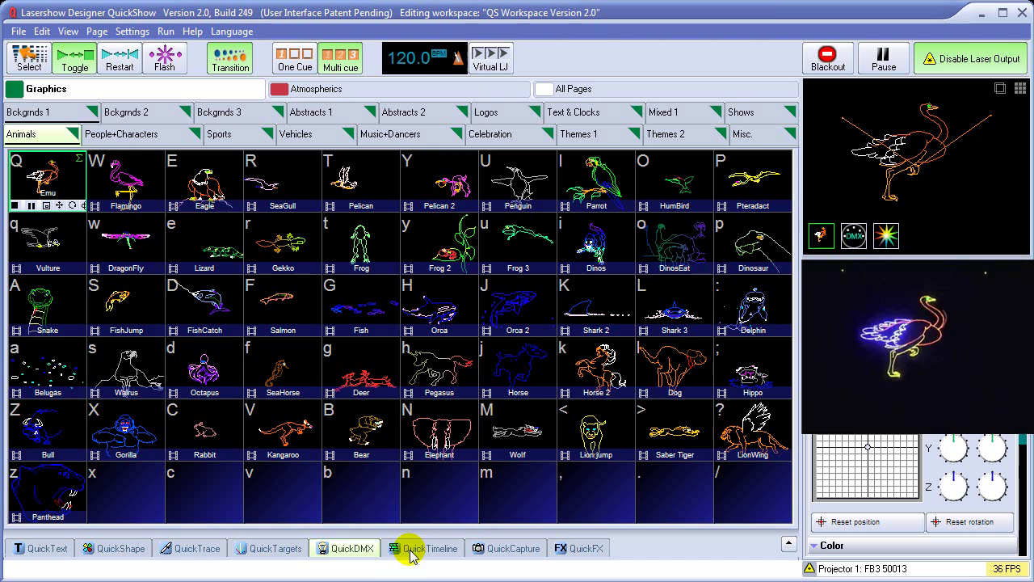
{"action": "left_click", "coordinate": [497, 548]}
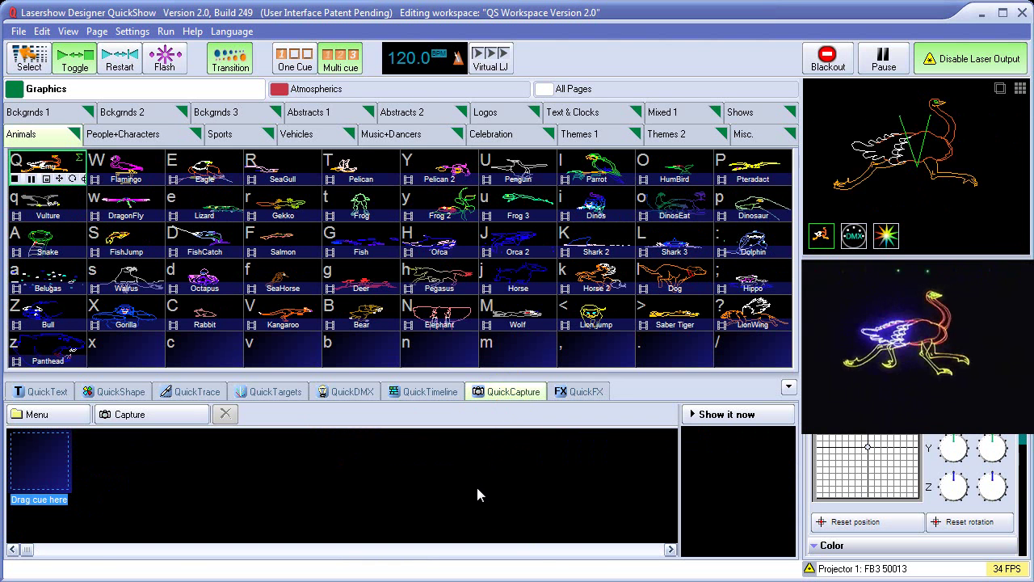
{"action": "left_click", "coordinate": [134, 417]}
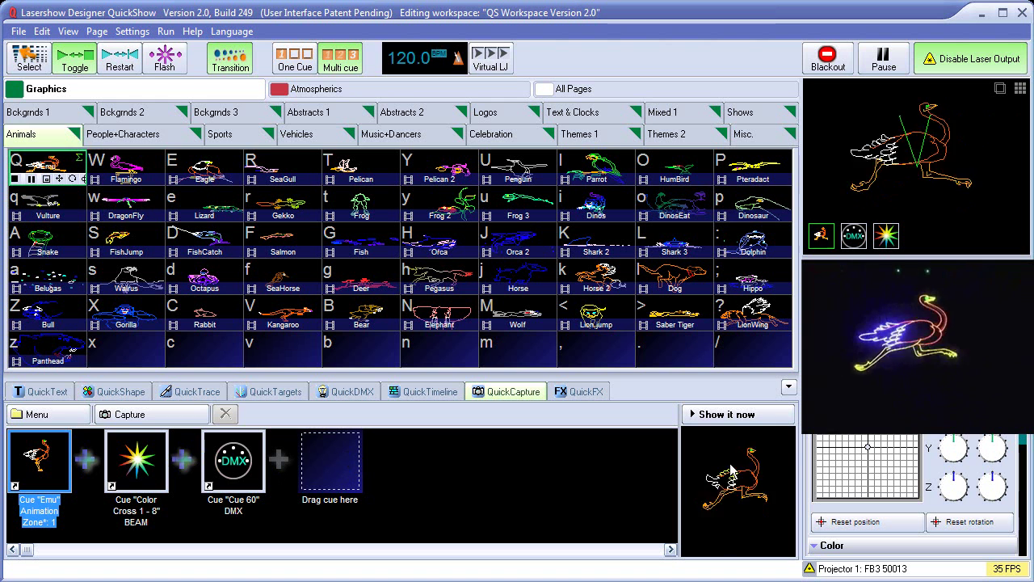
Store the capture in the empty '/' Animals cell as Cue 60, then test-play it between blackouts
{"action": "left_click", "coordinate": [828, 65]}
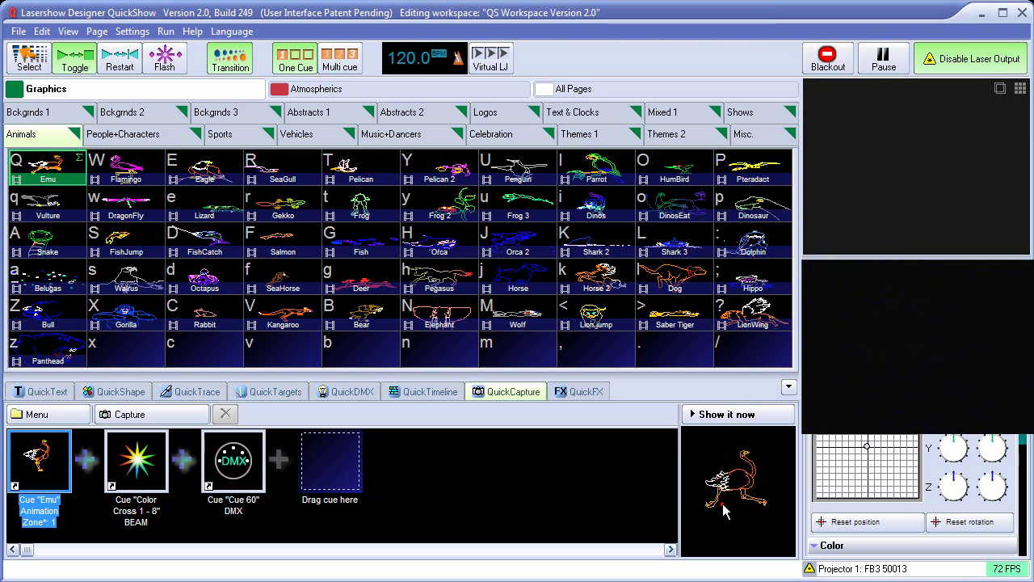
{"action": "left_click_drag", "start_coordinate": [732, 428], "coordinate": [750, 356]}
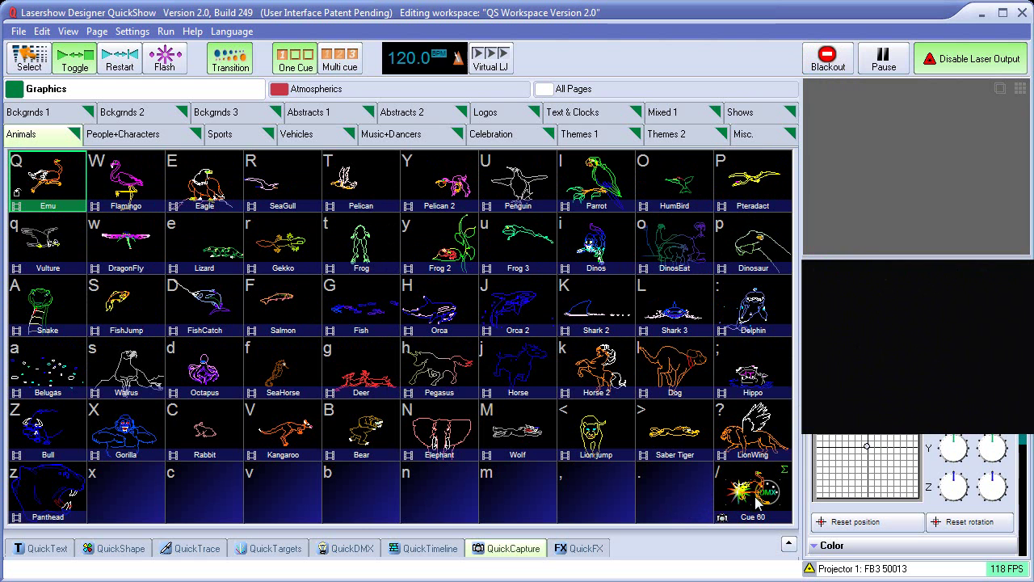
{"action": "left_click", "coordinate": [515, 548]}
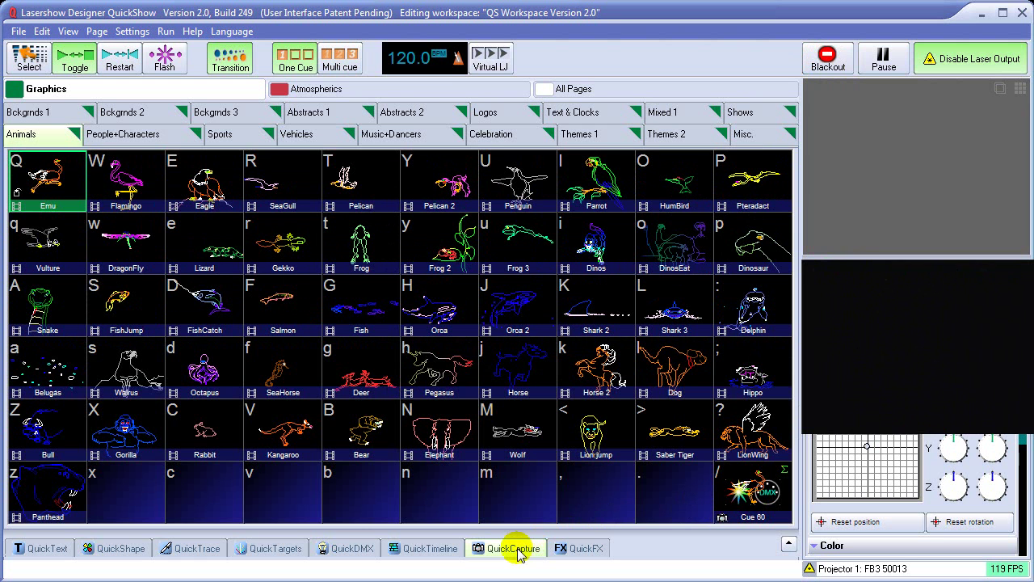
{"action": "left_click", "coordinate": [788, 387]}
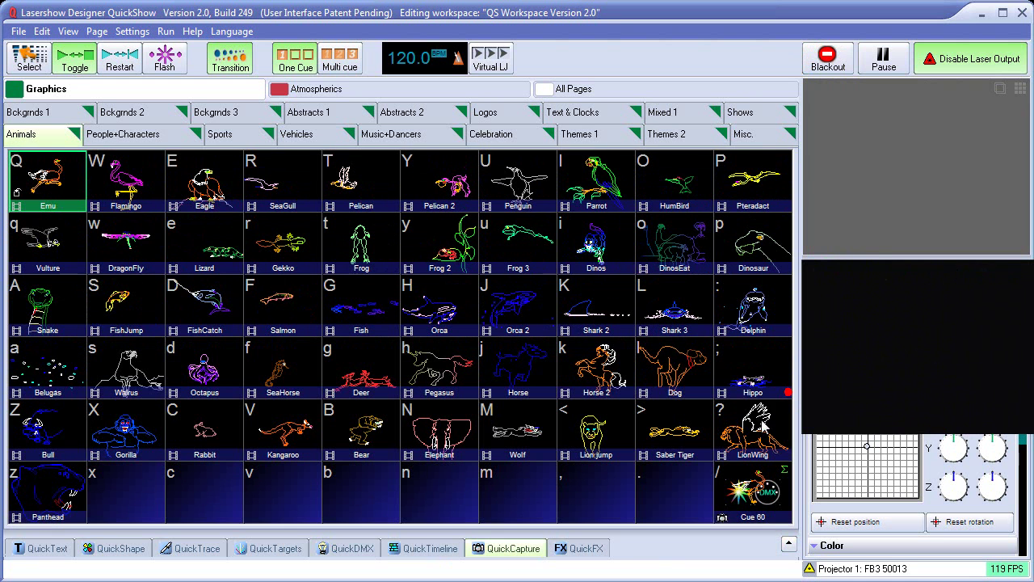
{"action": "left_click", "coordinate": [748, 495]}
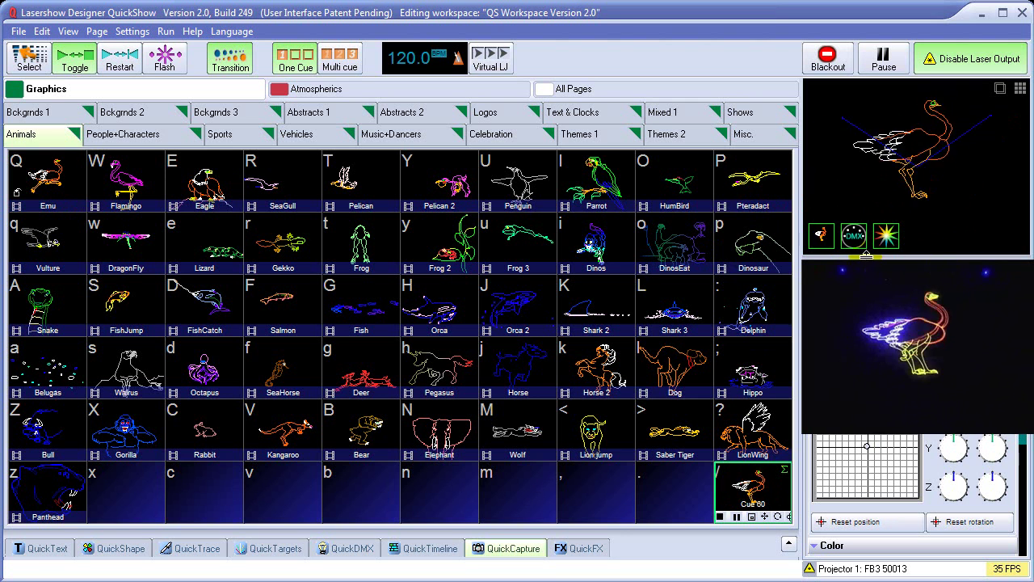
{"action": "left_click", "coordinate": [829, 62]}
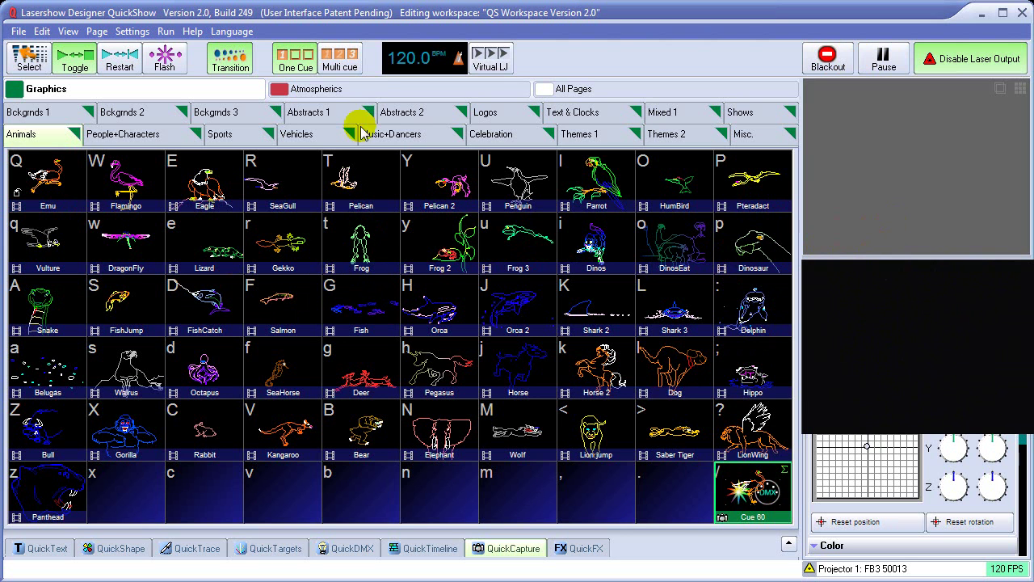
With multi-cue on, play Emu, SeaGull and Pelican together and adjust their control bars
{"action": "left_click", "coordinate": [338, 63]}
{"action": "left_click", "coordinate": [338, 63]}
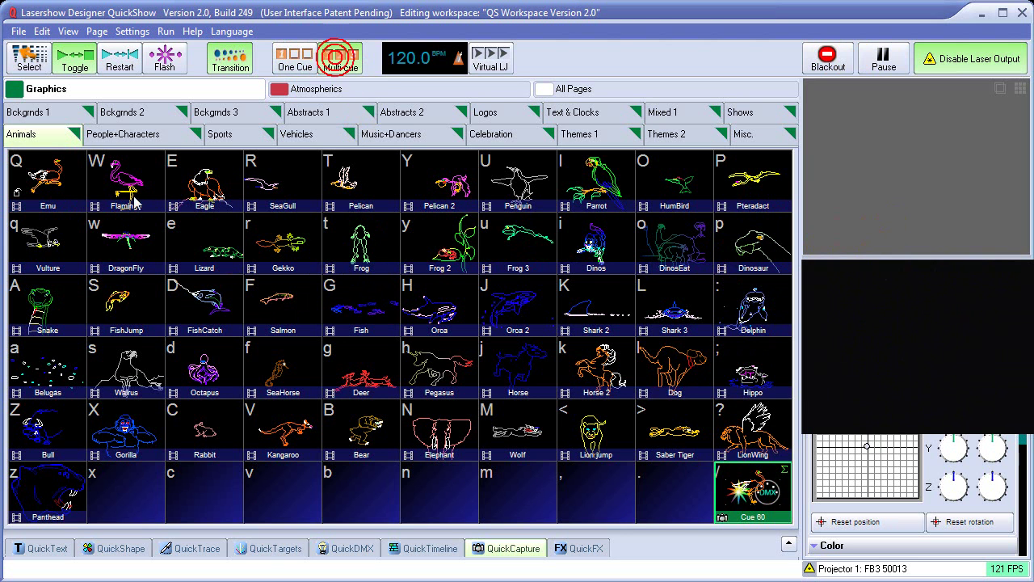
{"action": "left_click", "coordinate": [44, 186]}
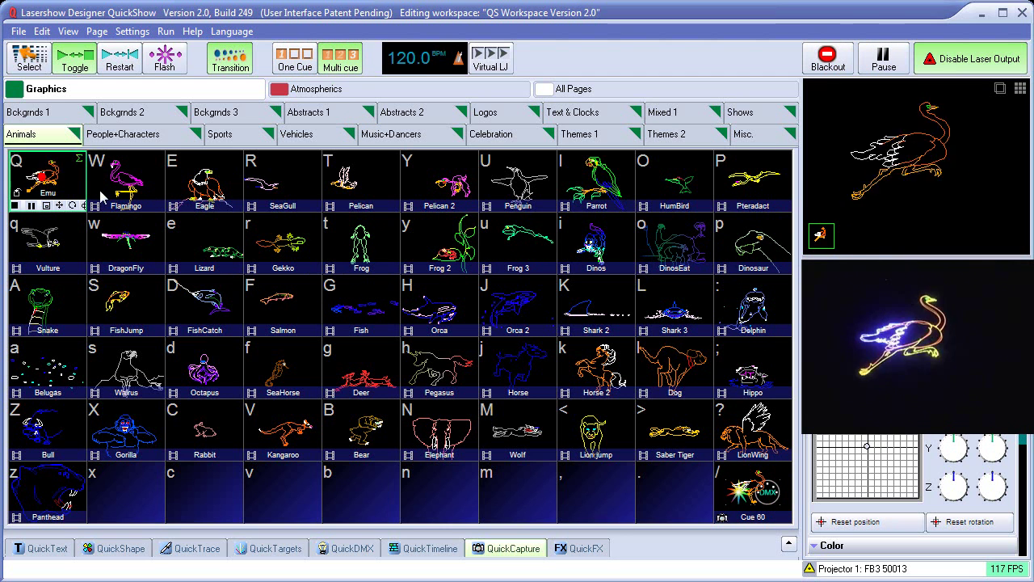
{"action": "left_click", "coordinate": [275, 182]}
{"action": "left_click", "coordinate": [359, 184]}
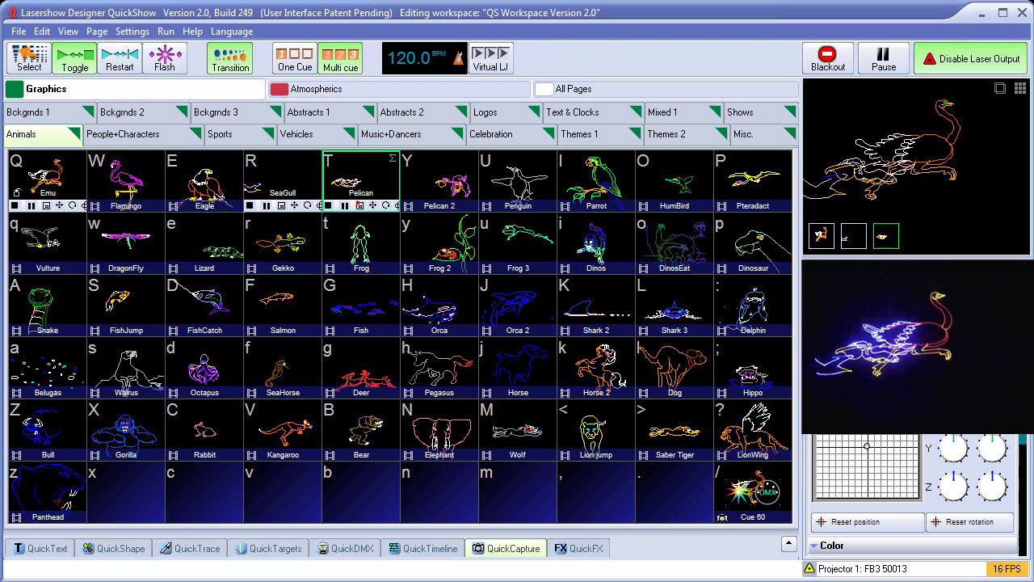
{"action": "left_click", "coordinate": [358, 203]}
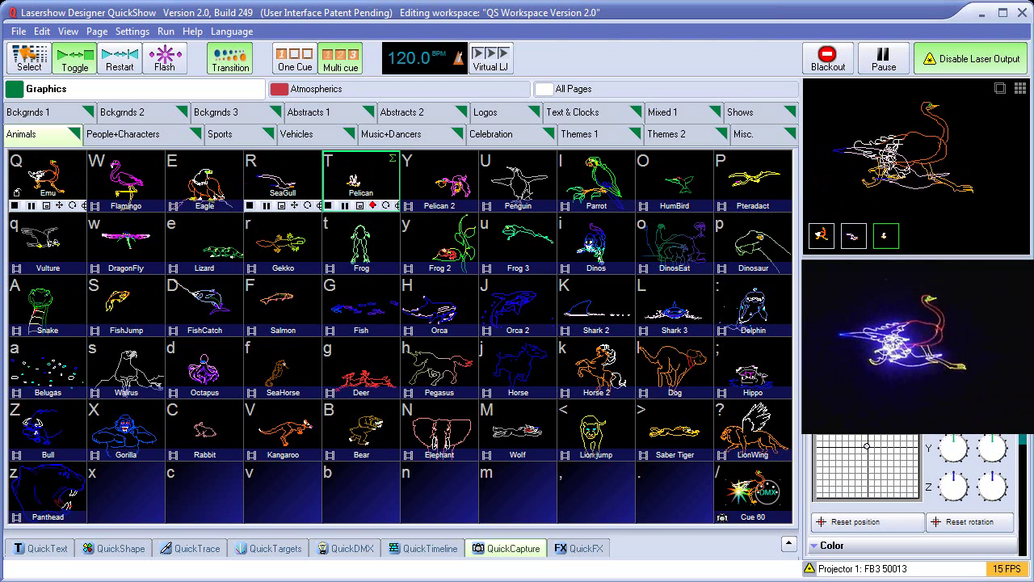
{"action": "left_click", "coordinate": [371, 204]}
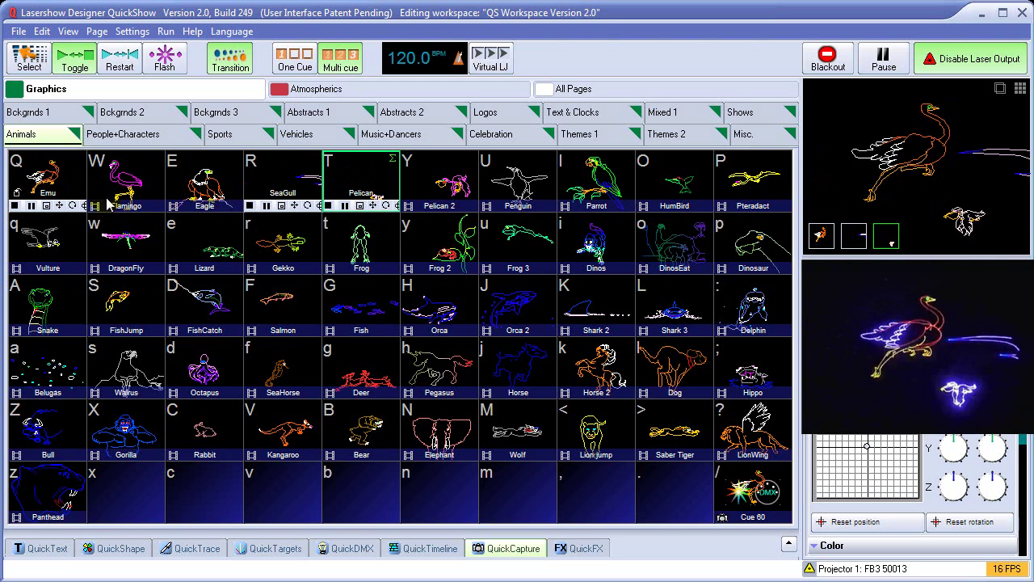
{"action": "left_click", "coordinate": [47, 205]}
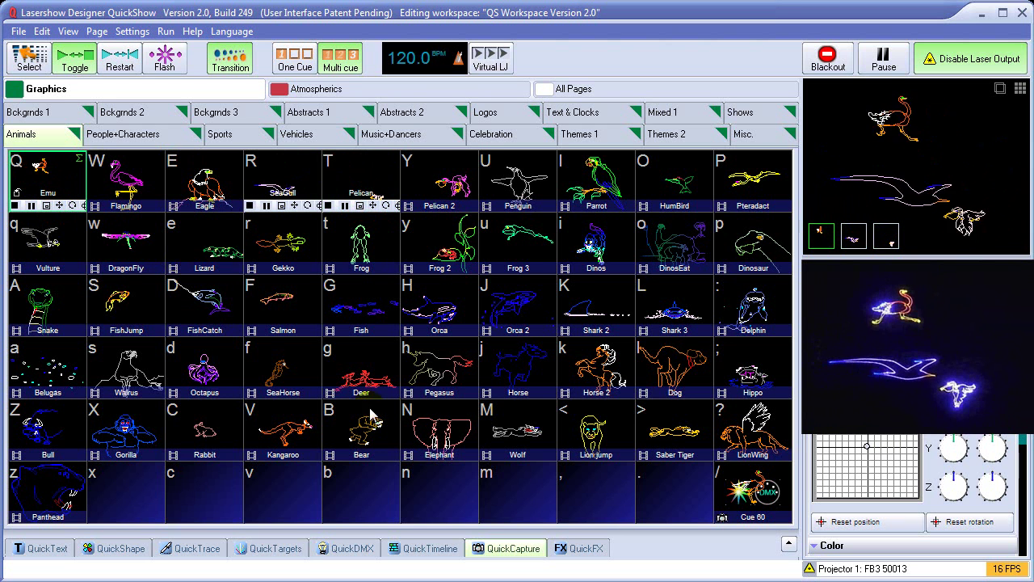
Capture the playing Emu, SeaGull and Pelican cues into the empty '.' cell as Cue 59
{"action": "left_click", "coordinate": [497, 548]}
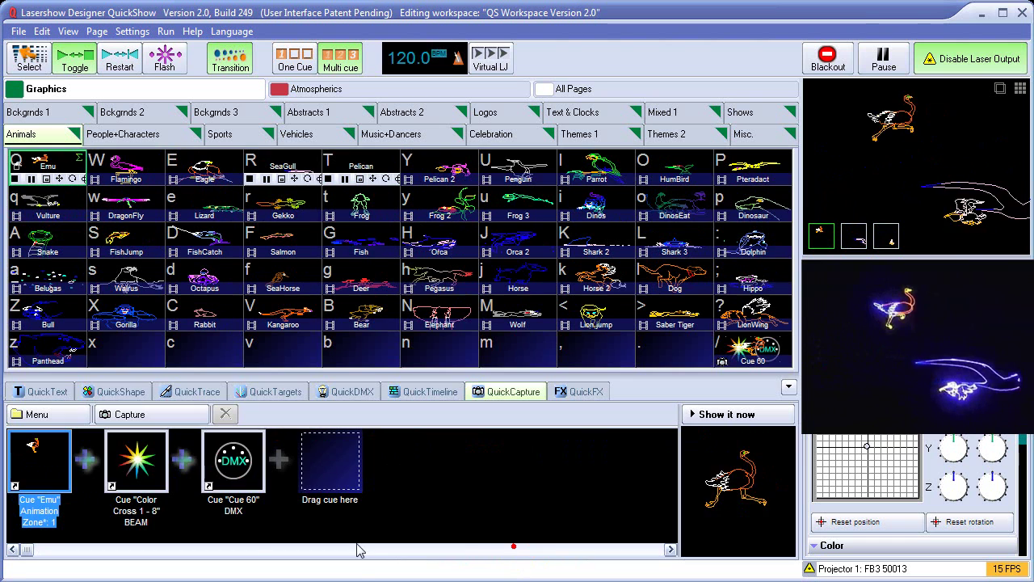
{"action": "left_click", "coordinate": [141, 417]}
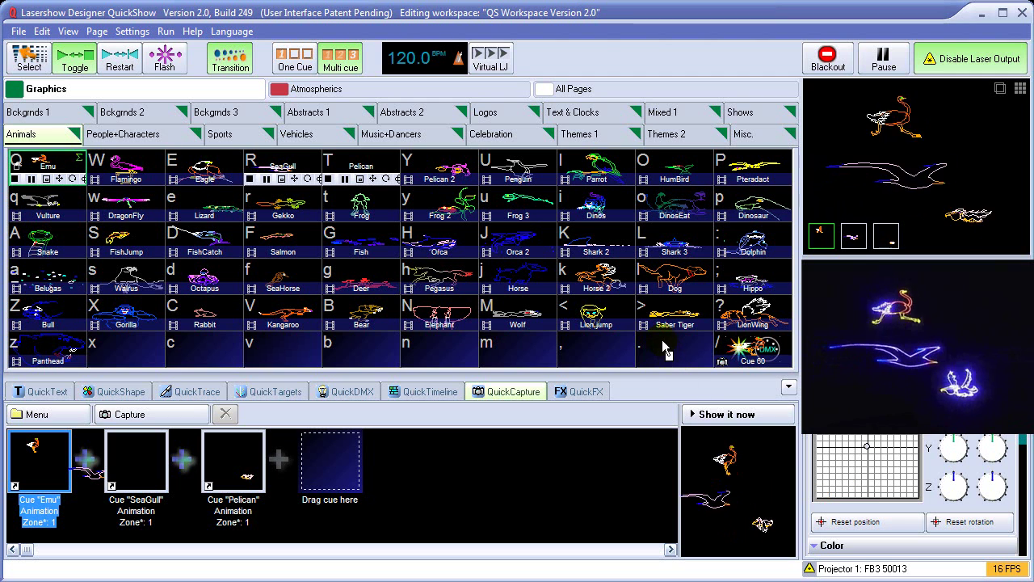
{"action": "left_click_drag", "start_coordinate": [737, 477], "coordinate": [679, 362]}
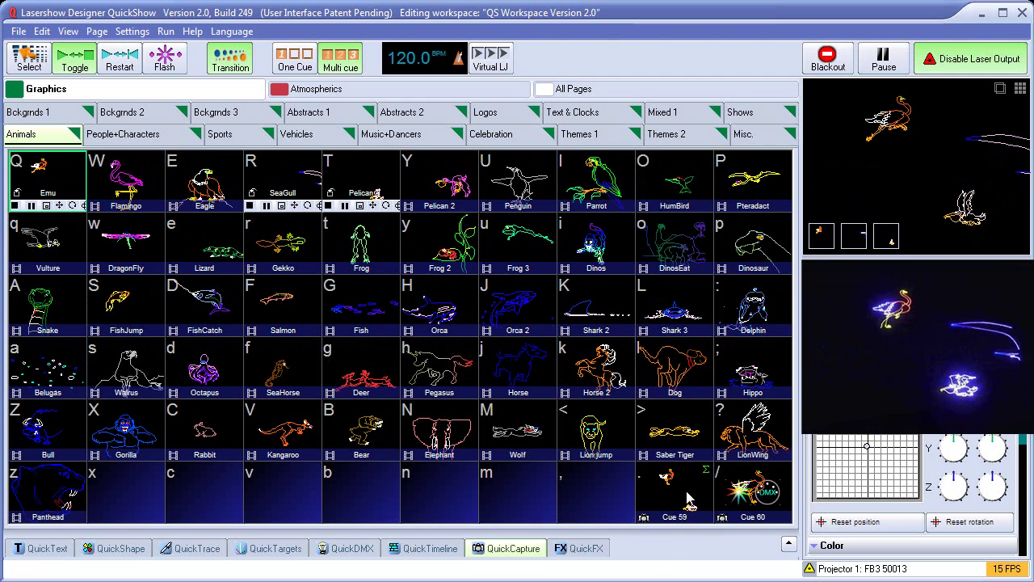
Test-play Cue 59 between blackouts, reopen QuickCapture, and close QuickShow
{"action": "left_click", "coordinate": [828, 55]}
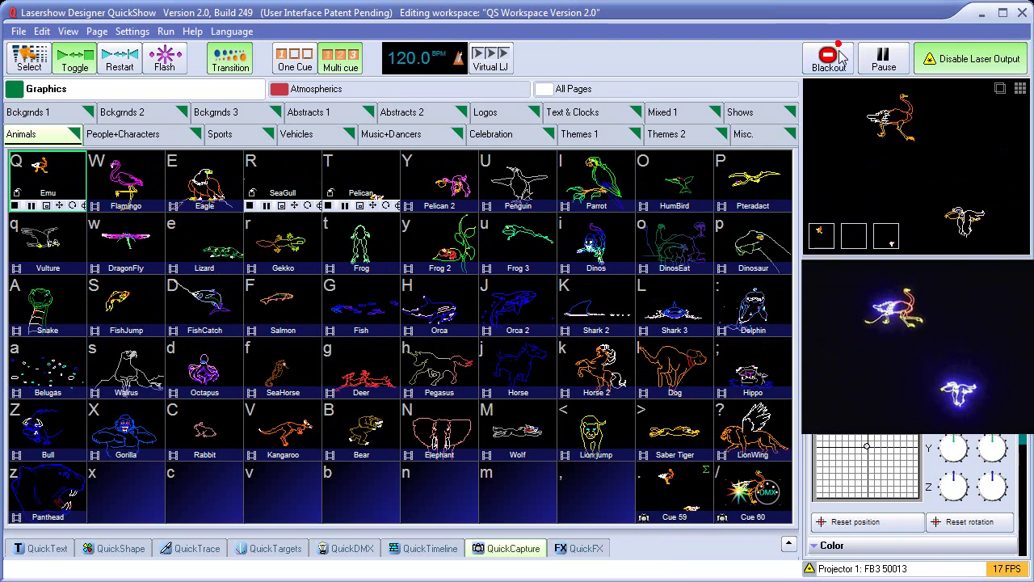
{"action": "left_click", "coordinate": [670, 491]}
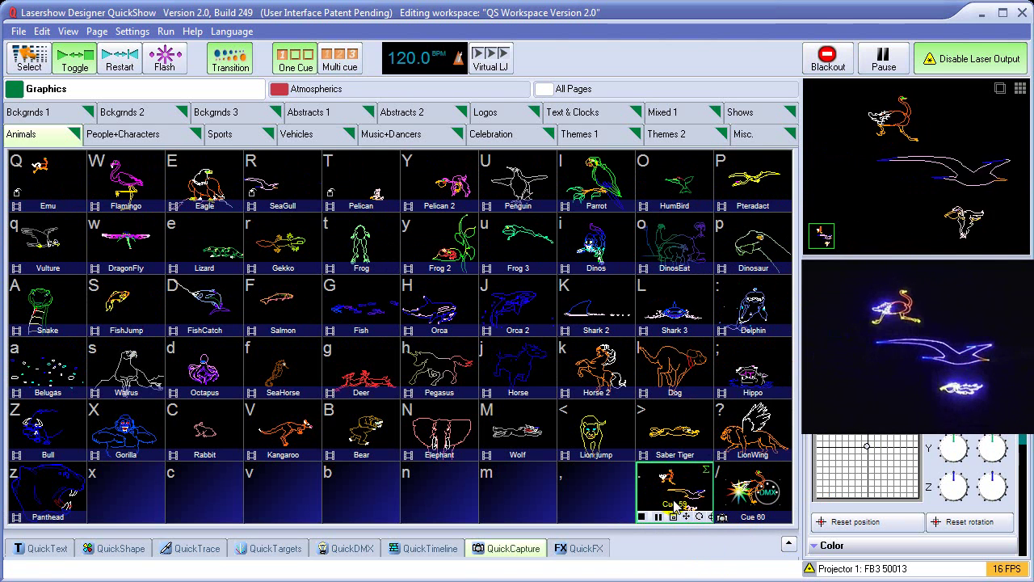
{"action": "left_click", "coordinate": [826, 56]}
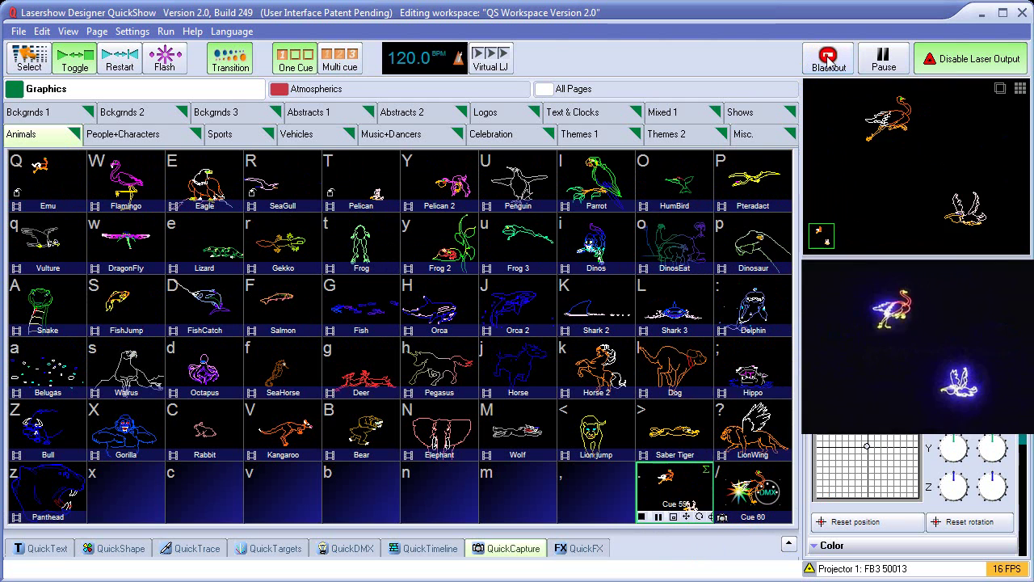
{"action": "left_click", "coordinate": [517, 548]}
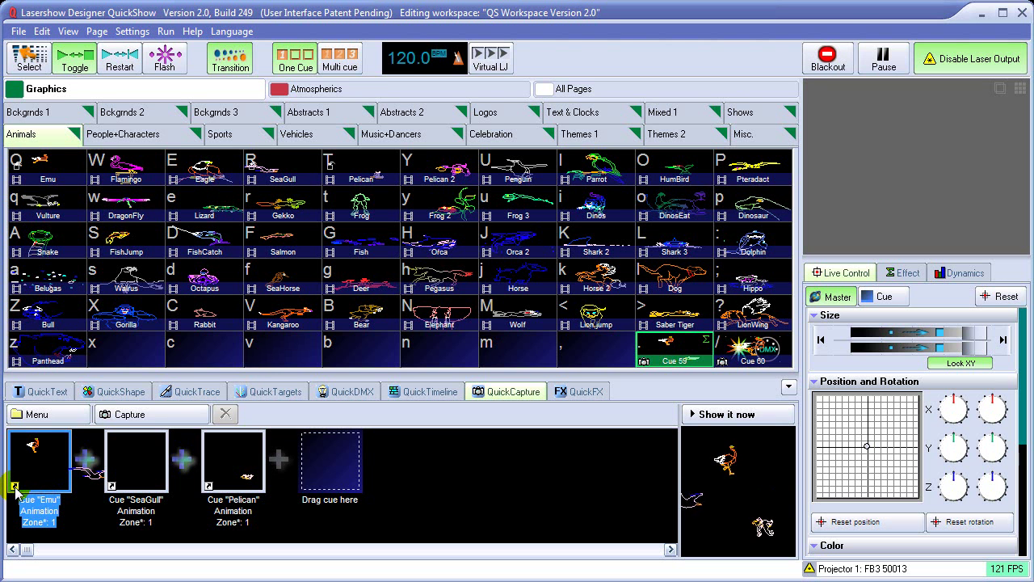
{"action": "left_click", "coordinate": [742, 118]}
Minimize QuickShow and relaunch it from its desktop icon
{"action": "left_click", "coordinate": [980, 13]}
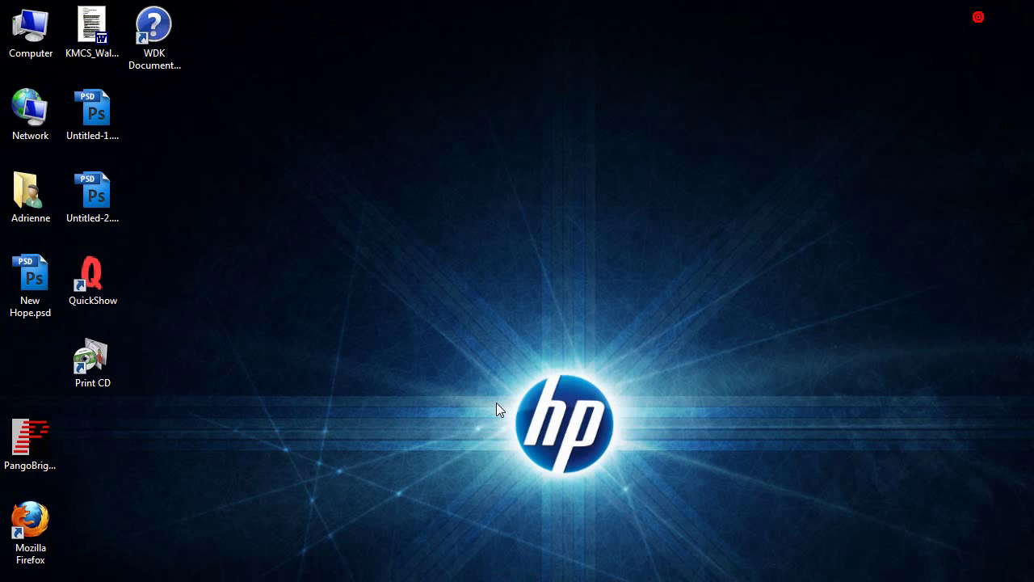
{"action": "left_click", "coordinate": [94, 308]}
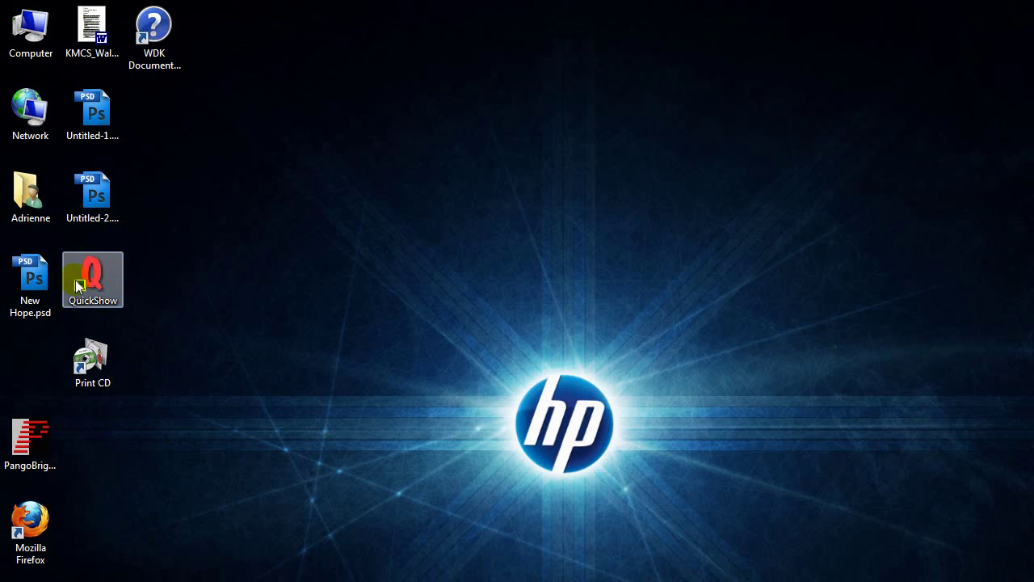
{"action": "double_click", "coordinate": [101, 278]}
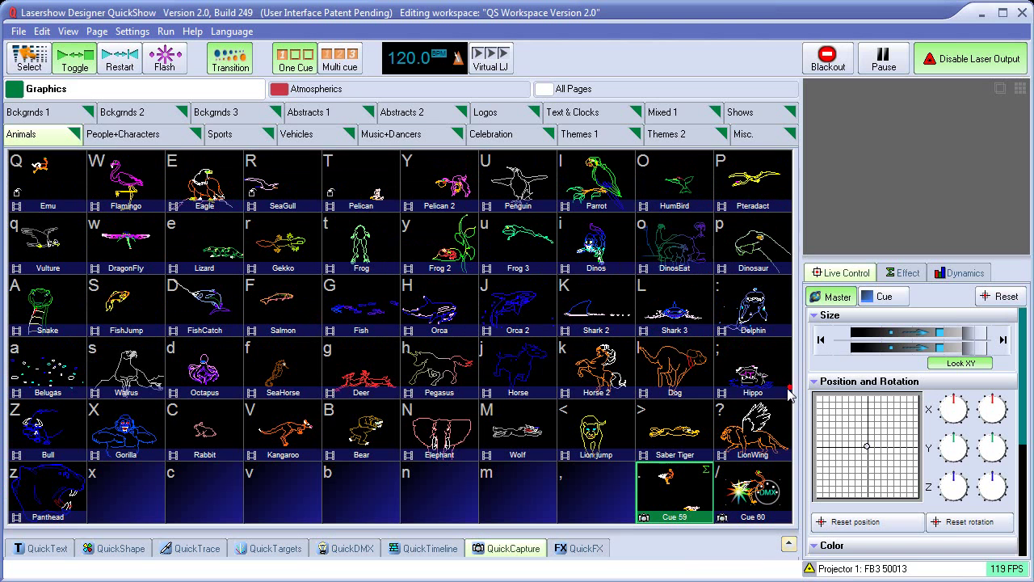
Collapse the QuickCapture strip and play the Emu cue
{"action": "left_click", "coordinate": [789, 390]}
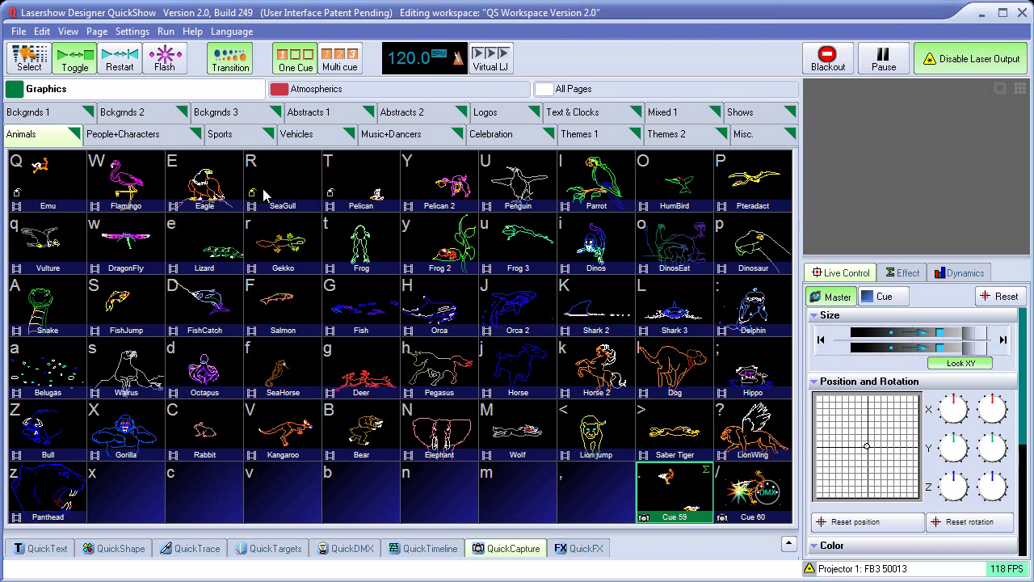
{"action": "left_click", "coordinate": [46, 181]}
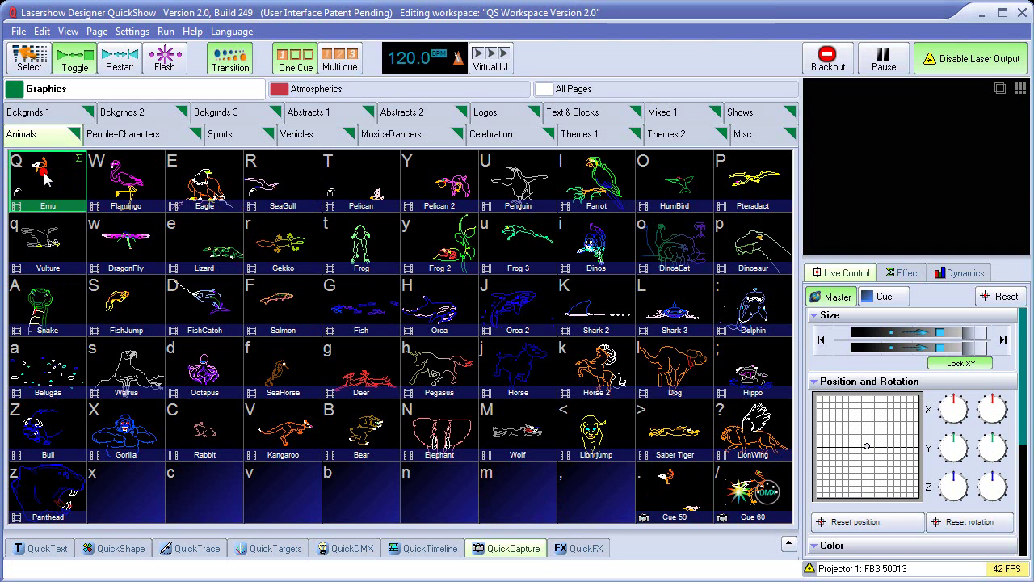
{"action": "right_click", "coordinate": [46, 179]}
{"action": "left_click", "coordinate": [106, 316]}
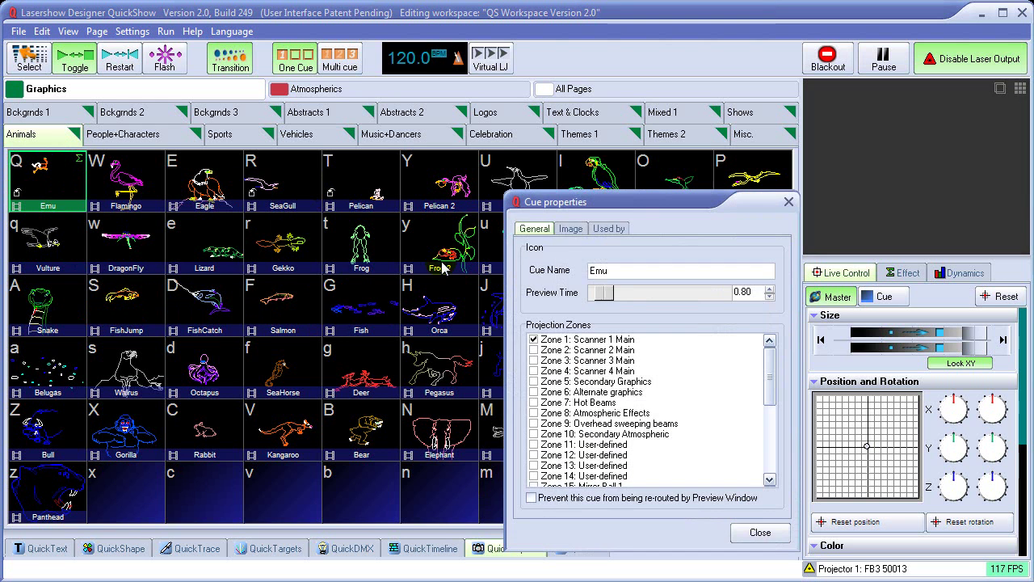
{"action": "left_click", "coordinate": [608, 228]}
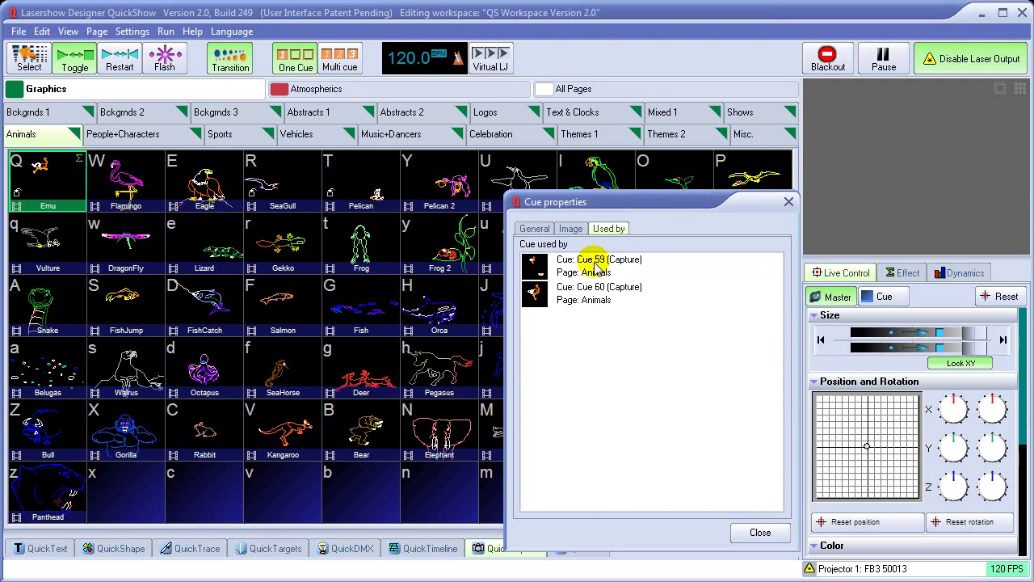
{"action": "left_click", "coordinate": [15, 159]}
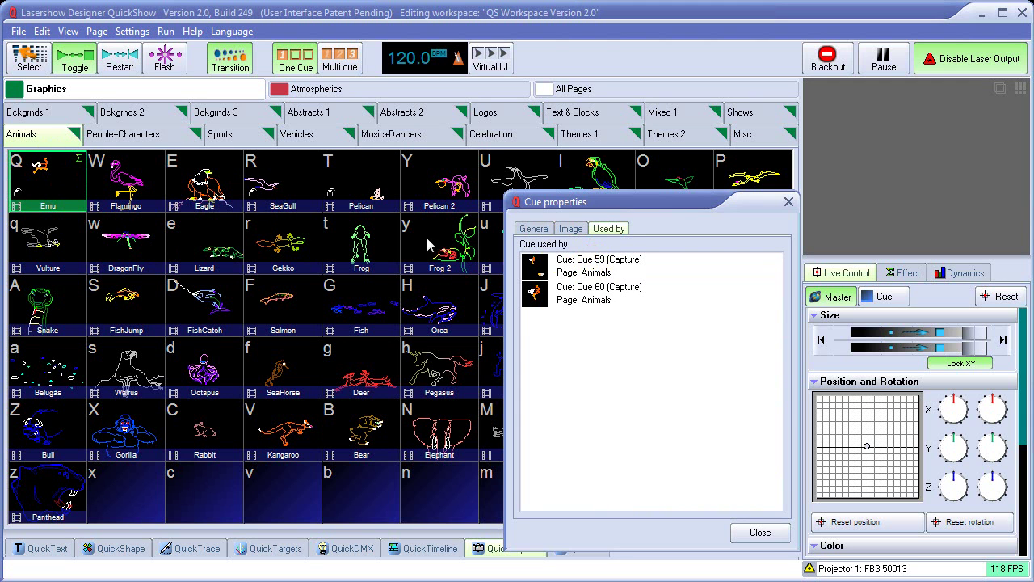
{"action": "left_click_drag", "start_coordinate": [558, 196], "coordinate": [245, 113]}
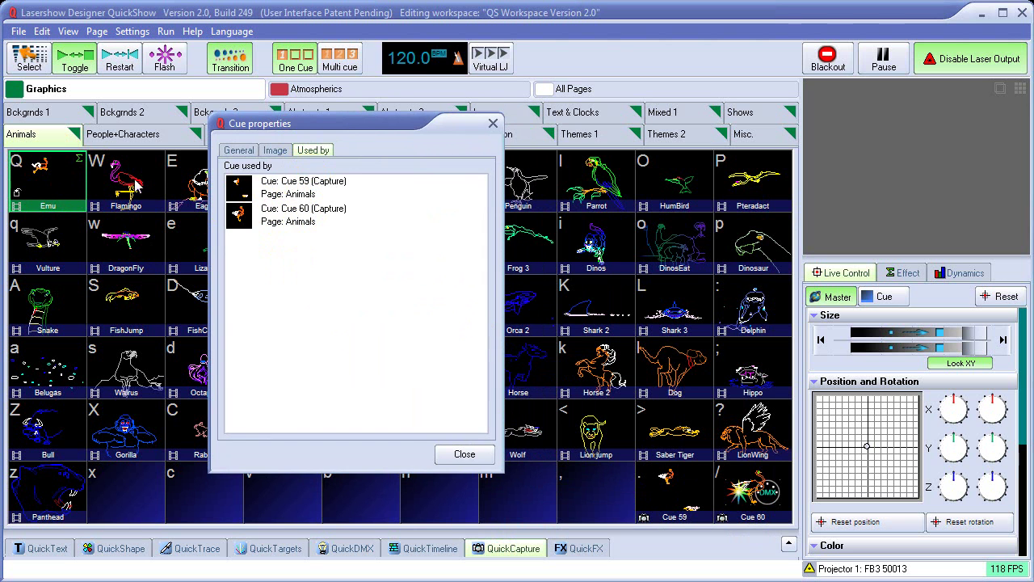
{"action": "left_click", "coordinate": [467, 453]}
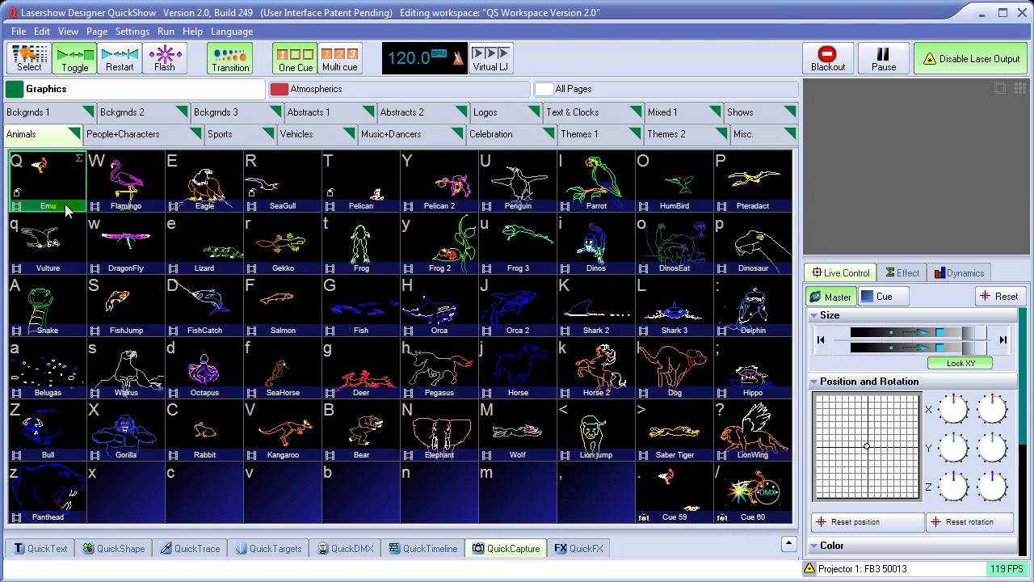
{"action": "left_click", "coordinate": [14, 184]}
Replace the Emu animation with a new blank frame hand-drawn with the word 'Bell'
{"action": "right_click", "coordinate": [45, 179]}
{"action": "left_click", "coordinate": [83, 216]}
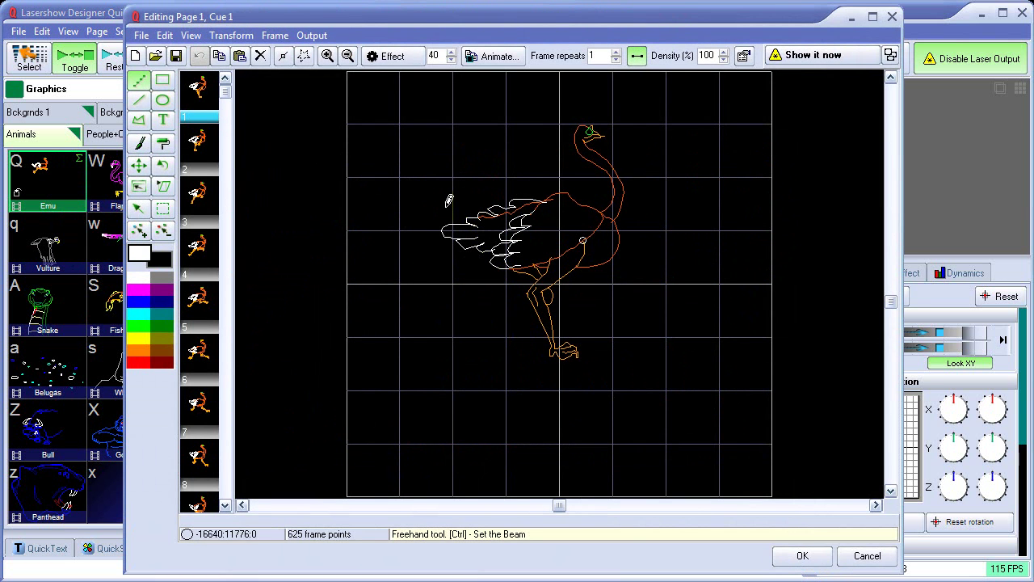
{"action": "left_click", "coordinate": [135, 56]}
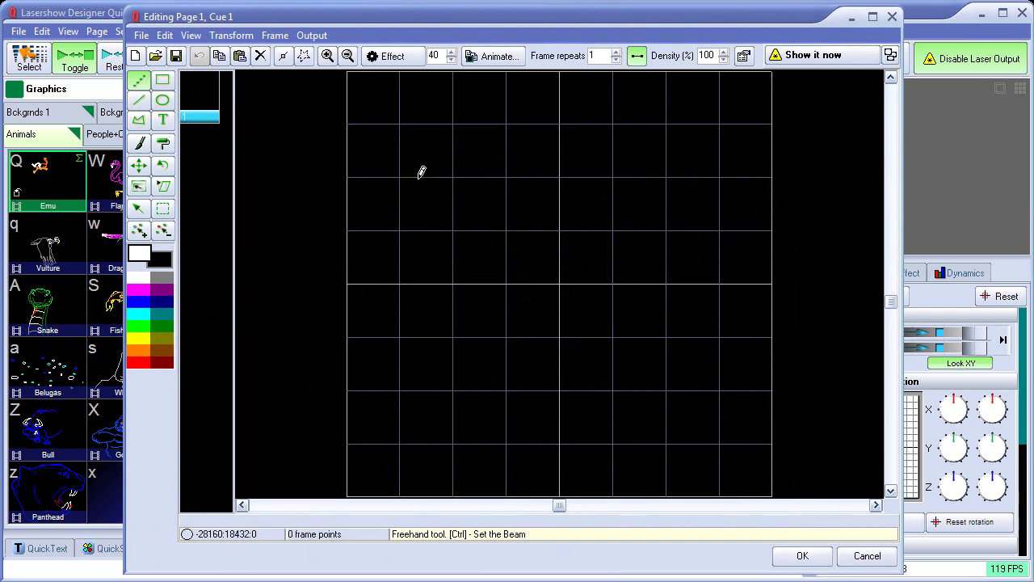
{"action": "left_click_drag", "start_coordinate": [409, 120], "coordinate": [426, 212]}
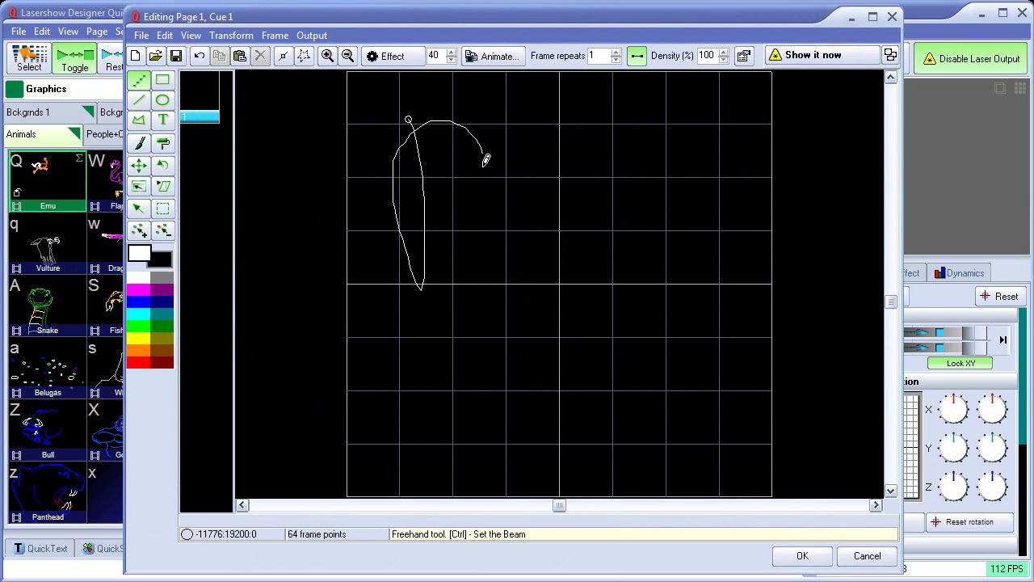
{"action": "mouse_move", "coordinate": [499, 196]}
{"action": "left_mouse_down"}
{"action": "mouse_move", "coordinate": [436, 281]}
{"action": "mouse_move", "coordinate": [563, 253]}
{"action": "mouse_move", "coordinate": [567, 207]}
{"action": "mouse_move", "coordinate": [560, 277]}
{"action": "mouse_move", "coordinate": [665, 163]}
{"action": "left_mouse_up"}
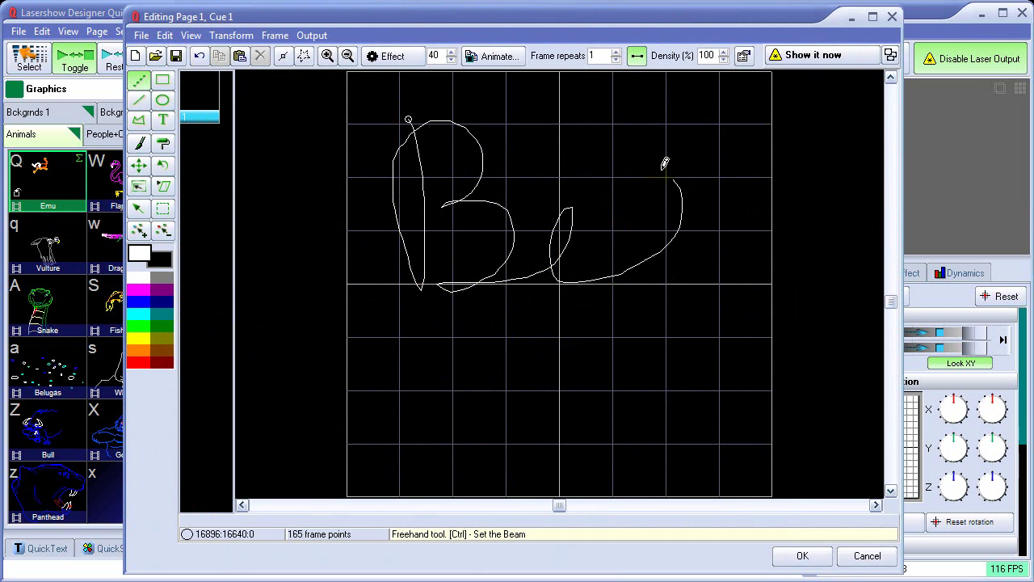
{"action": "mouse_move", "coordinate": [735, 248]}
{"action": "left_mouse_down"}
{"action": "mouse_move", "coordinate": [702, 268]}
{"action": "mouse_move", "coordinate": [724, 312]}
{"action": "left_mouse_up"}
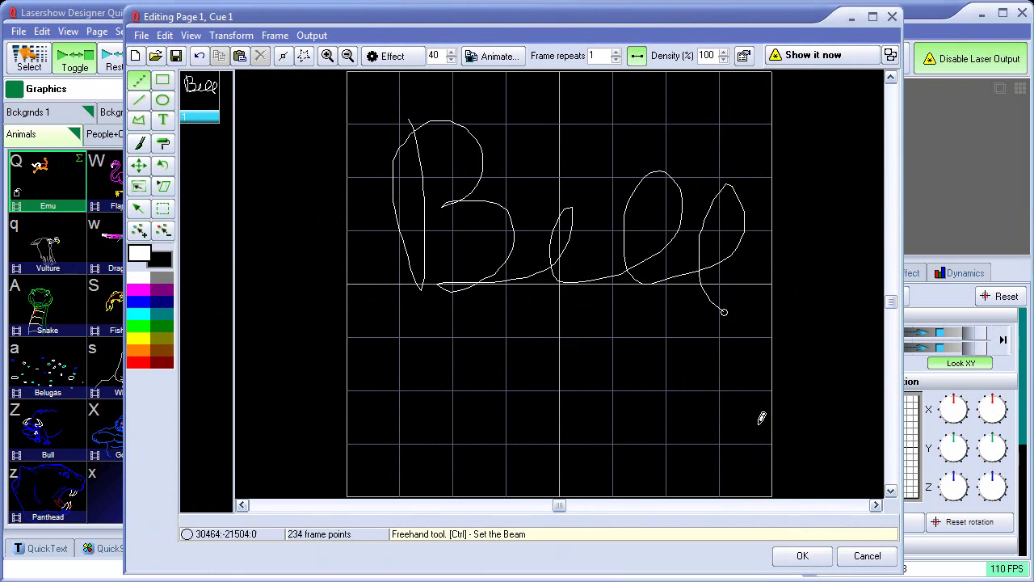
{"action": "left_click", "coordinate": [803, 556]}
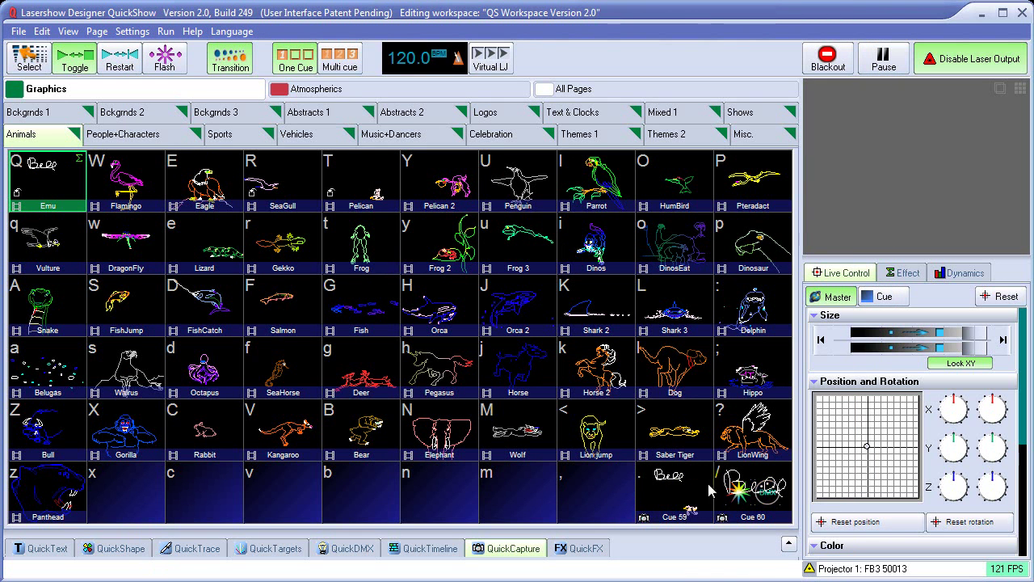
Preview Cue 60 and Cue 59 showing the Bell drawing, stop playback, and reopen QuickCapture
{"action": "left_click", "coordinate": [745, 495]}
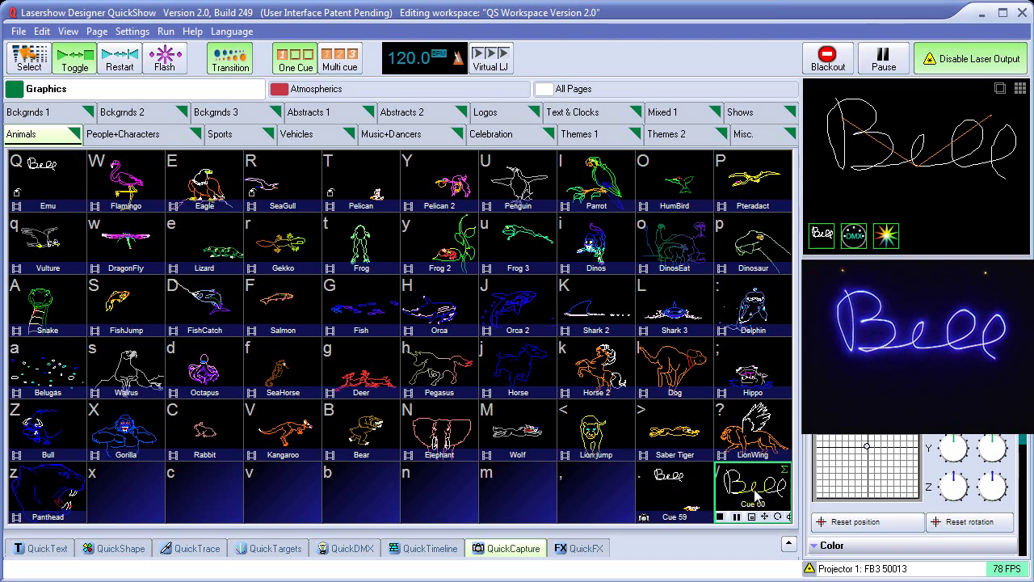
{"action": "left_click", "coordinate": [679, 497]}
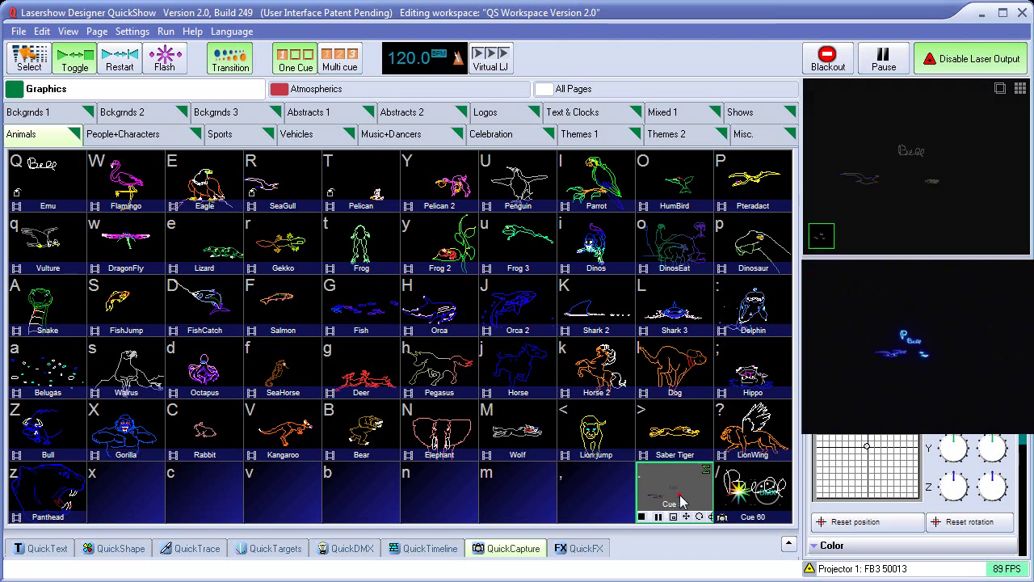
{"action": "left_click", "coordinate": [661, 489]}
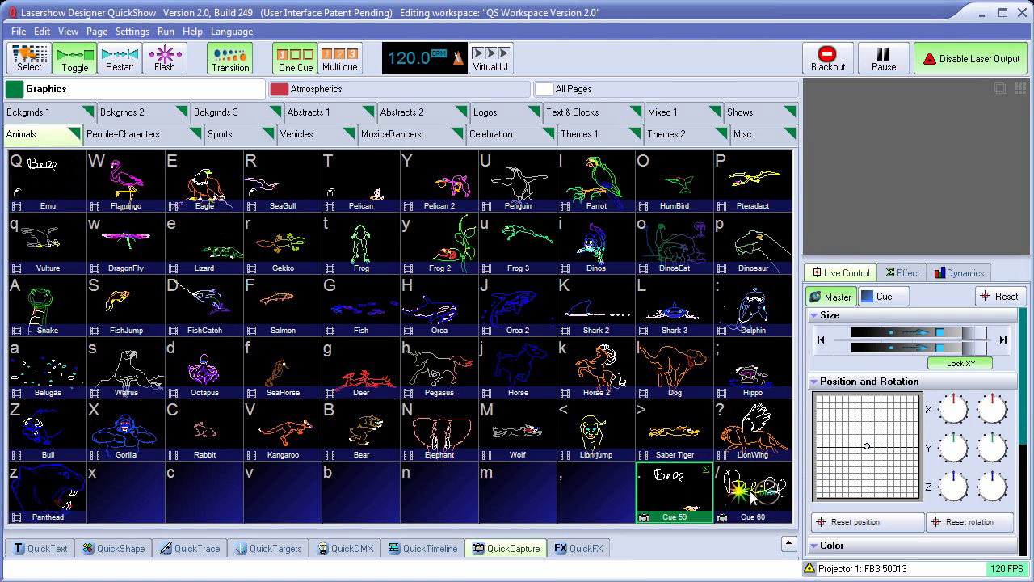
{"action": "left_click", "coordinate": [517, 548]}
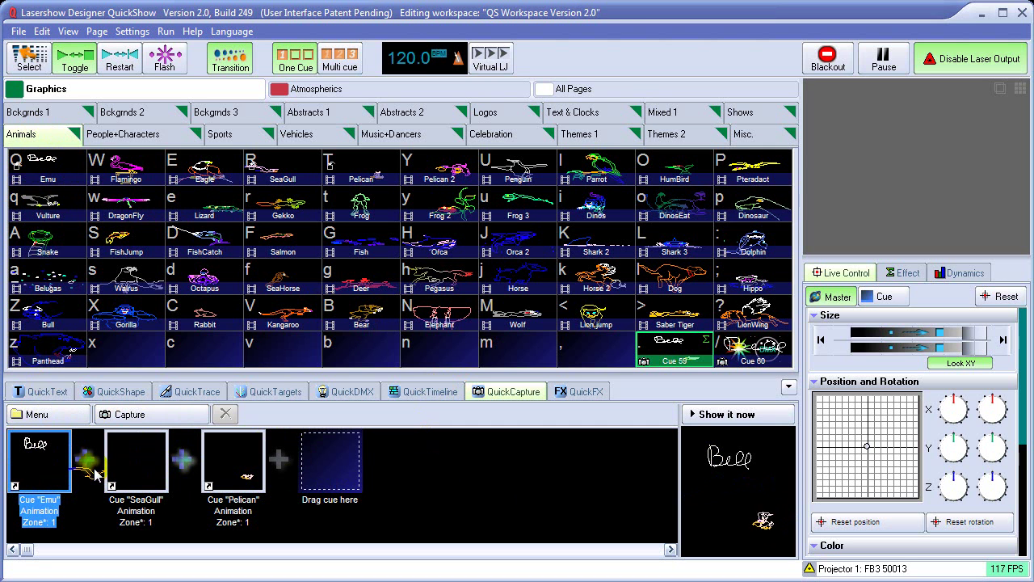
Create a new empty multi cue from the QuickCapture menu
{"action": "left_click", "coordinate": [50, 419]}
{"action": "left_click", "coordinate": [55, 433]}
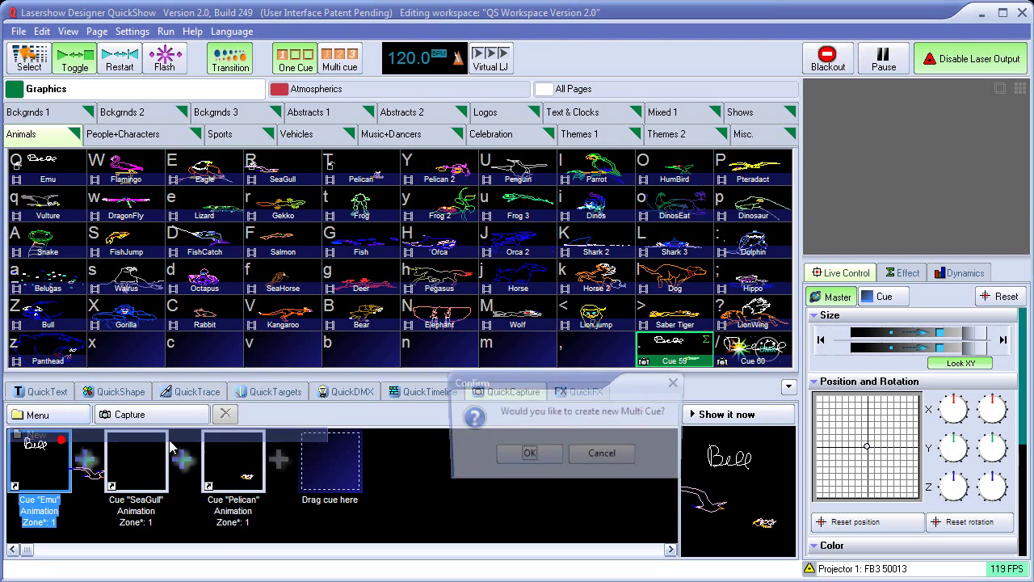
{"action": "left_click", "coordinate": [529, 456]}
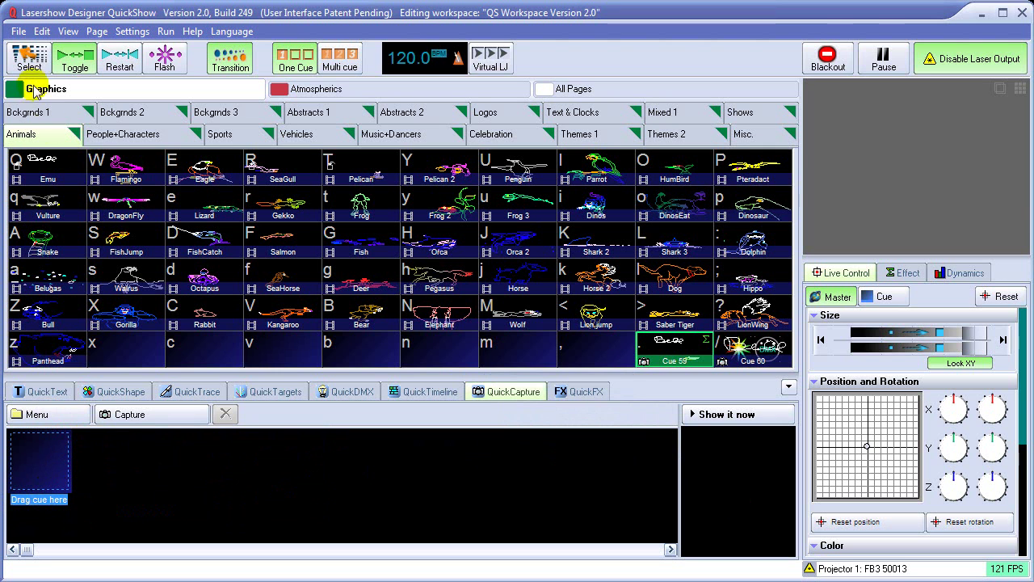
In Select mode, drag DragonFly, Kangaroo and Elephant into the capture strip
{"action": "left_click", "coordinate": [29, 58]}
{"action": "left_click", "coordinate": [58, 135]}
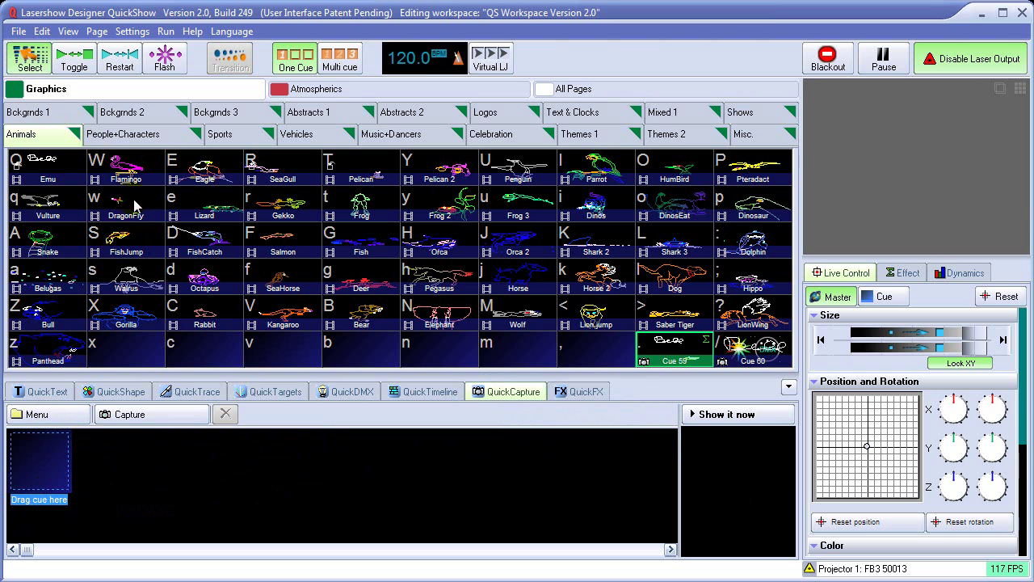
{"action": "left_click_drag", "start_coordinate": [121, 204], "coordinate": [32, 478]}
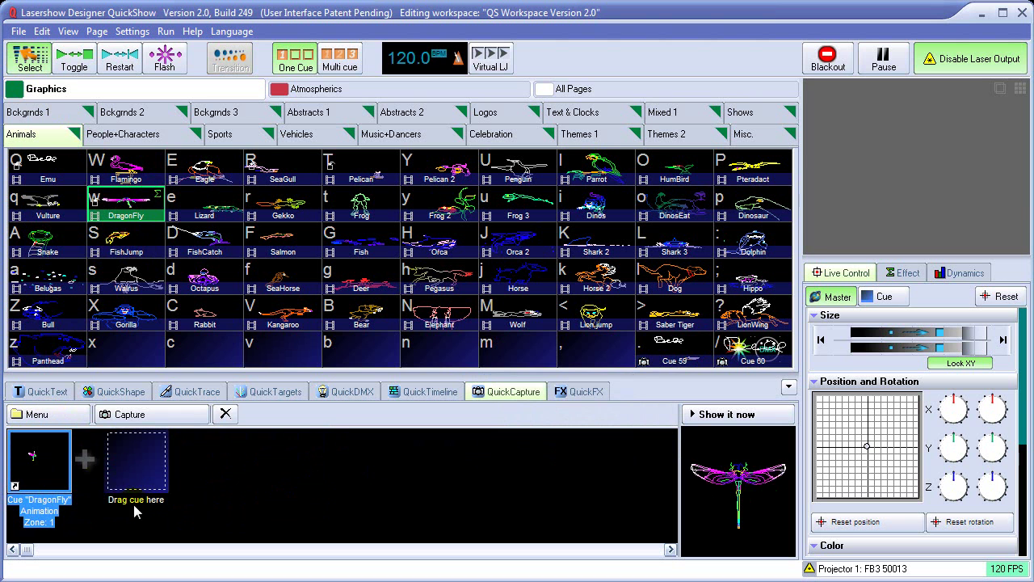
{"action": "left_click_drag", "start_coordinate": [299, 307], "coordinate": [141, 469]}
{"action": "left_click_drag", "start_coordinate": [440, 315], "coordinate": [232, 465]}
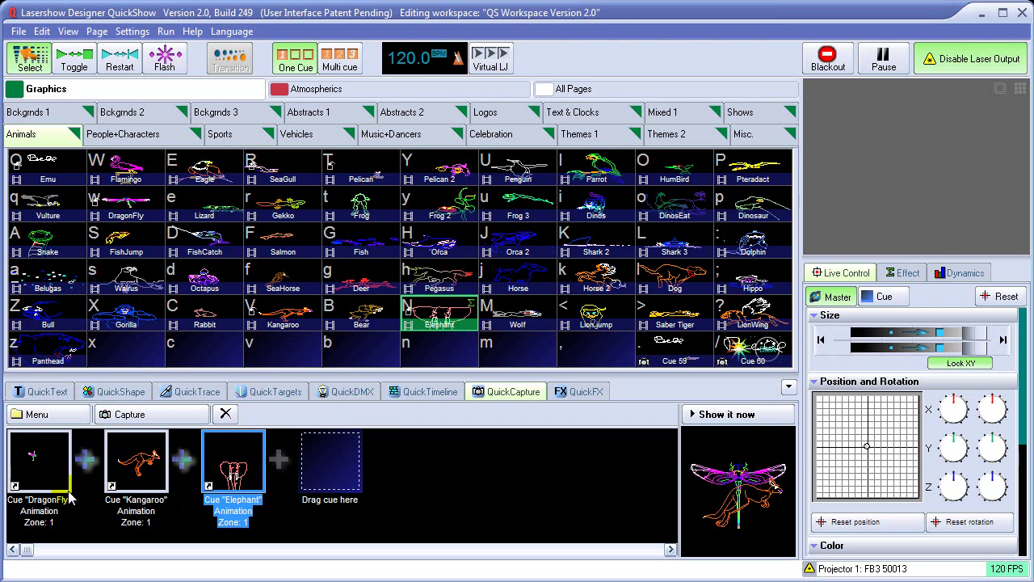
Convert each of the DragonFly, Kangaroo and Elephant capture slots with Convert to local cue
{"action": "left_click", "coordinate": [40, 473]}
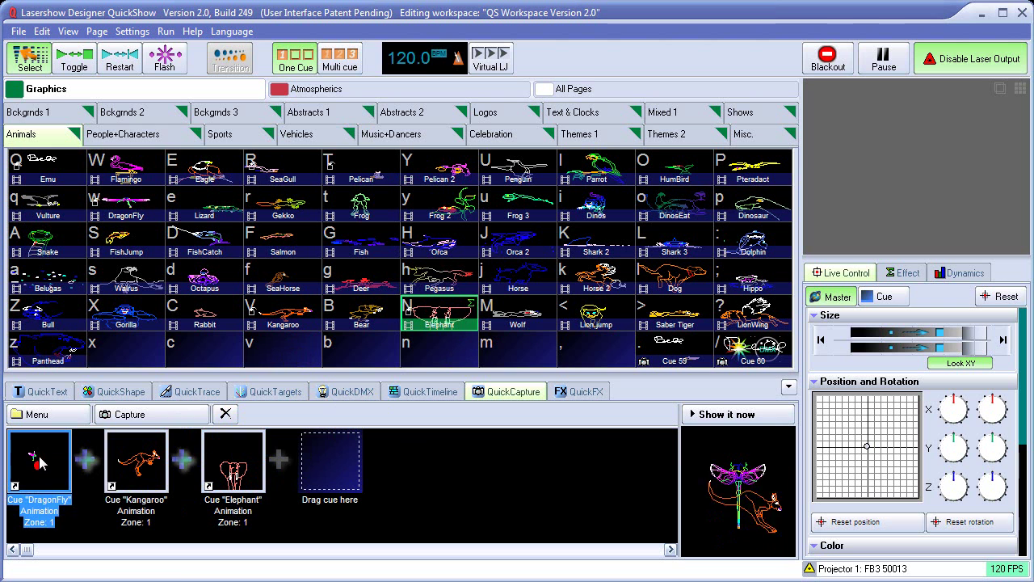
{"action": "right_click", "coordinate": [38, 458]}
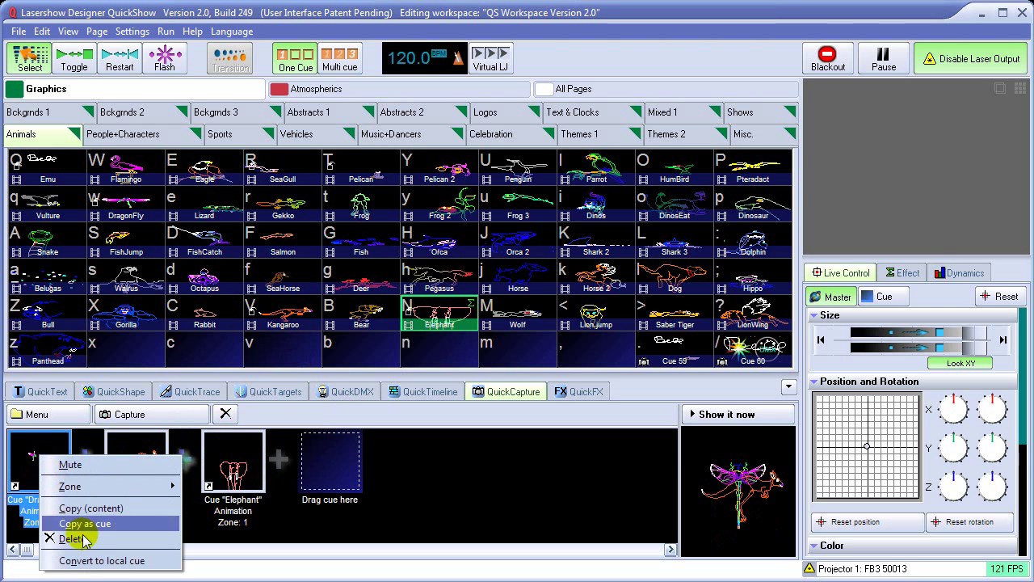
{"action": "left_click", "coordinate": [125, 561]}
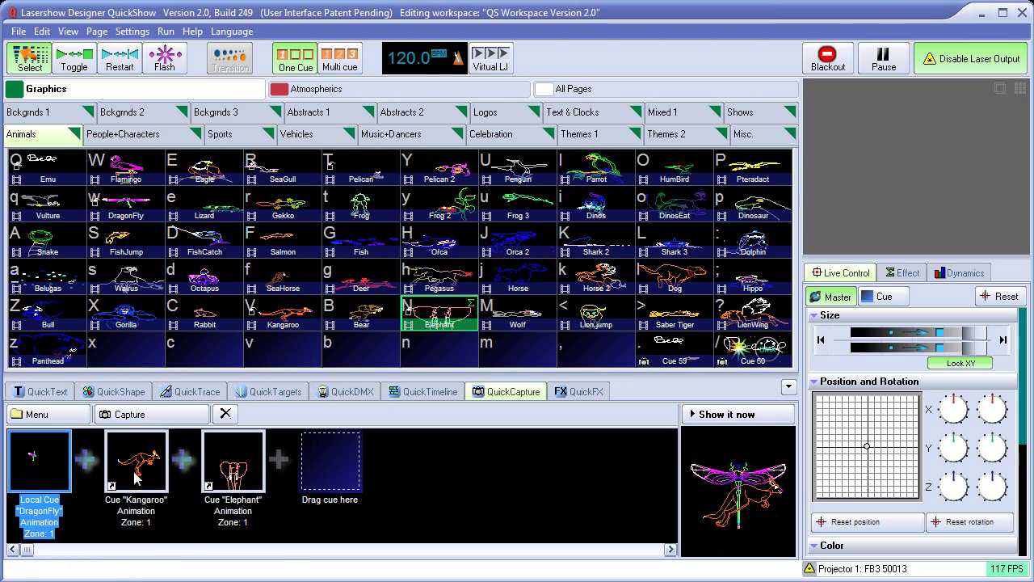
{"action": "left_click", "coordinate": [138, 459]}
{"action": "right_click", "coordinate": [140, 460]}
{"action": "left_click", "coordinate": [161, 565]}
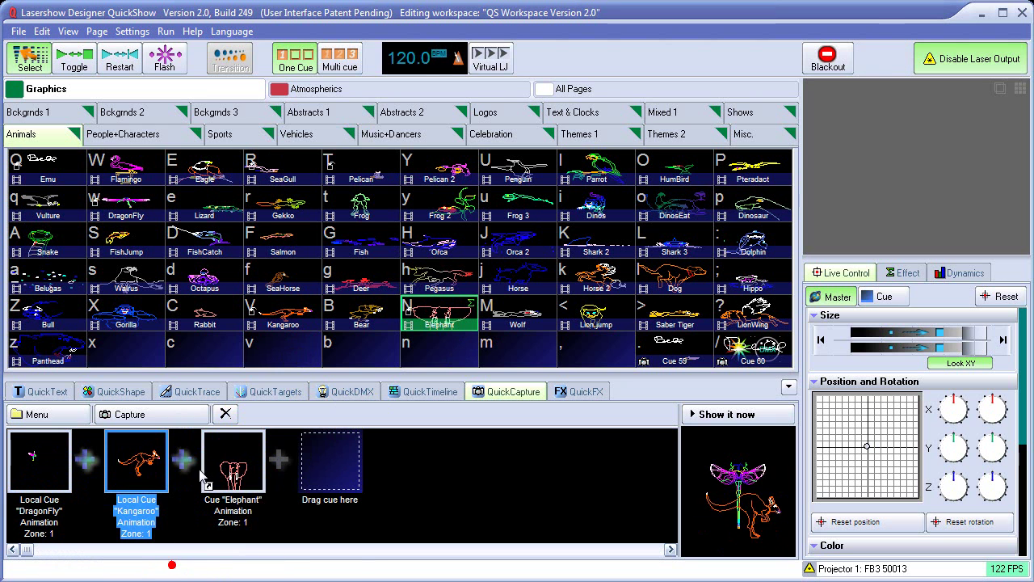
{"action": "right_click", "coordinate": [220, 460]}
{"action": "left_click", "coordinate": [261, 567]}
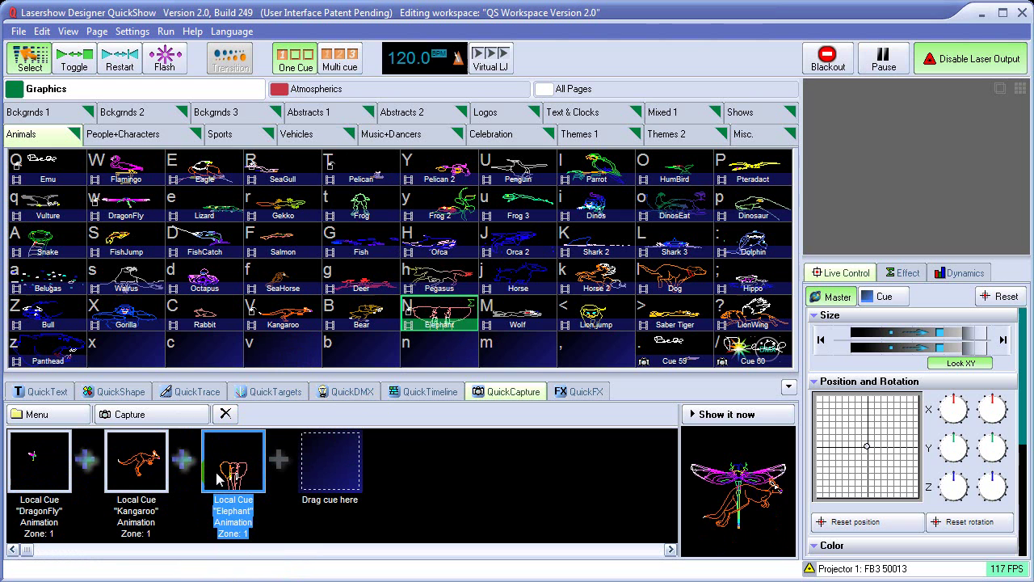
{"action": "mouse_move", "coordinate": [207, 484]}
{"action": "left_mouse_down"}
{"action": "mouse_move", "coordinate": [138, 494]}
{"action": "mouse_move", "coordinate": [44, 477]}
{"action": "mouse_move", "coordinate": [206, 471]}
{"action": "left_mouse_up"}
Store the capture as Cue 58 in an empty cell, select it, and show its captured cues
{"action": "left_click_drag", "start_coordinate": [760, 515], "coordinate": [590, 362]}
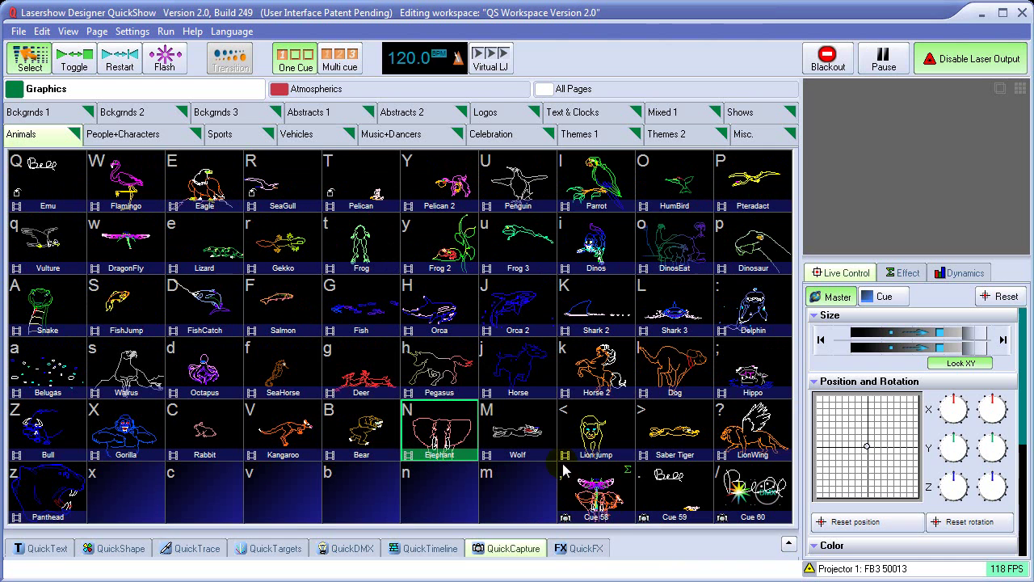
{"action": "left_click", "coordinate": [595, 499]}
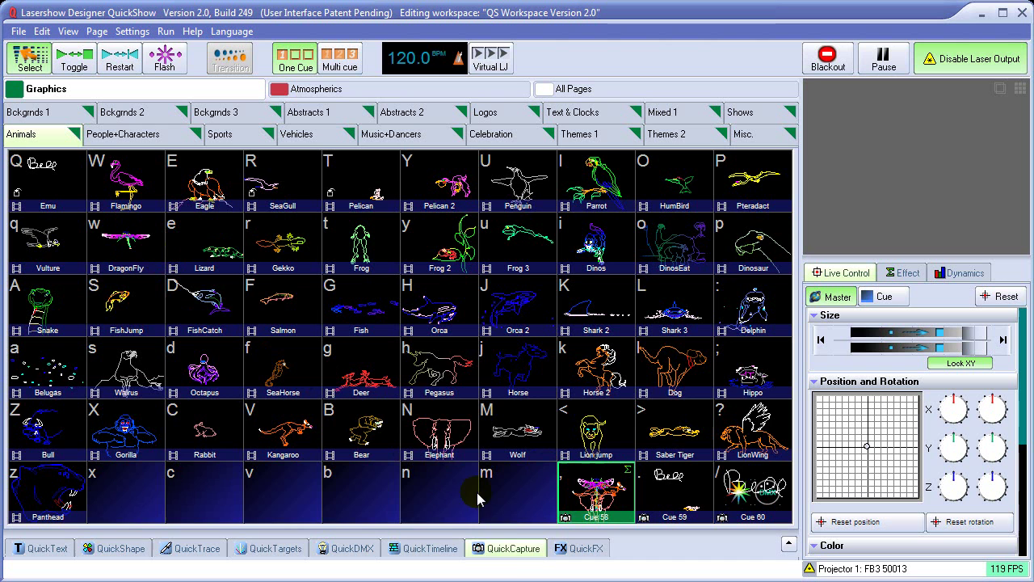
{"action": "left_click", "coordinate": [507, 548]}
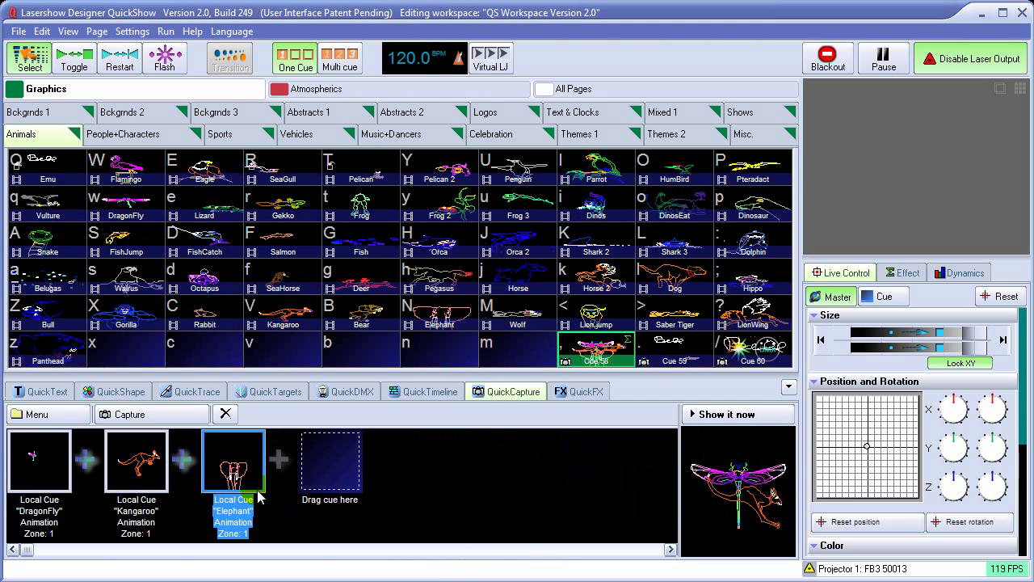
Clear all frames of the DragonFly cue's animation and freehand-draw '123' instead
{"action": "left_click", "coordinate": [126, 205]}
{"action": "right_click", "coordinate": [126, 205]}
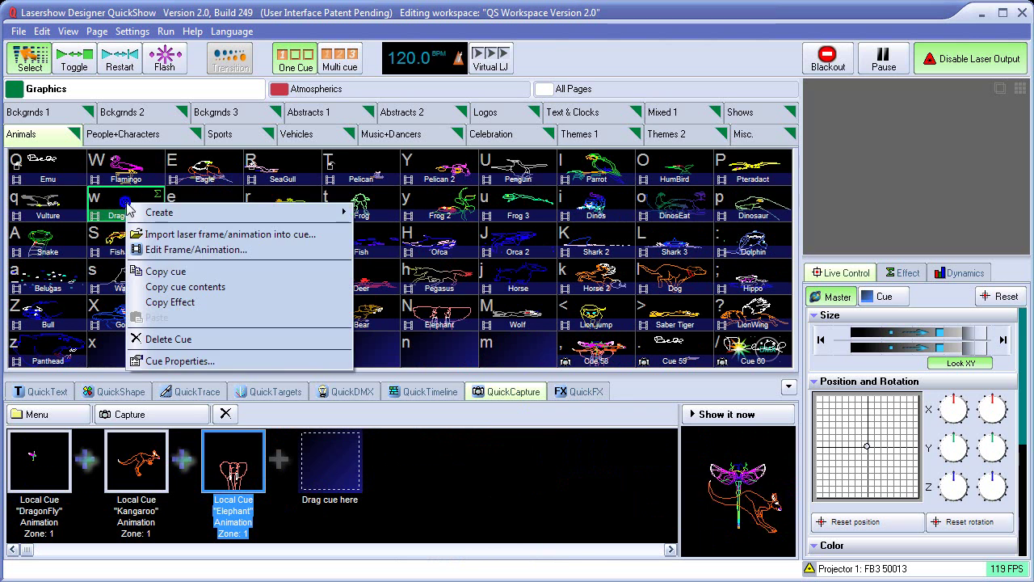
{"action": "left_click", "coordinate": [243, 248]}
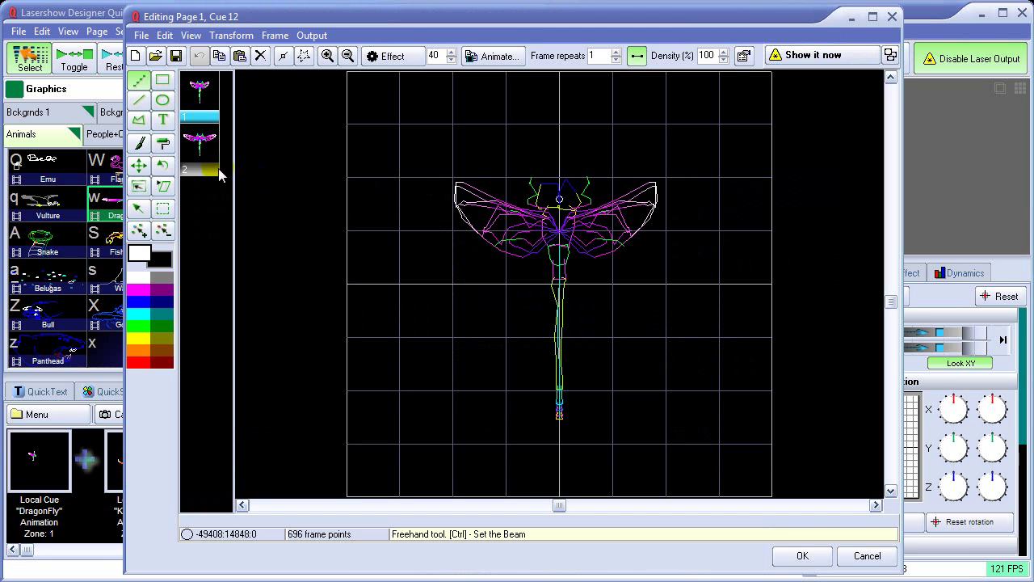
{"action": "left_click", "coordinate": [135, 56]}
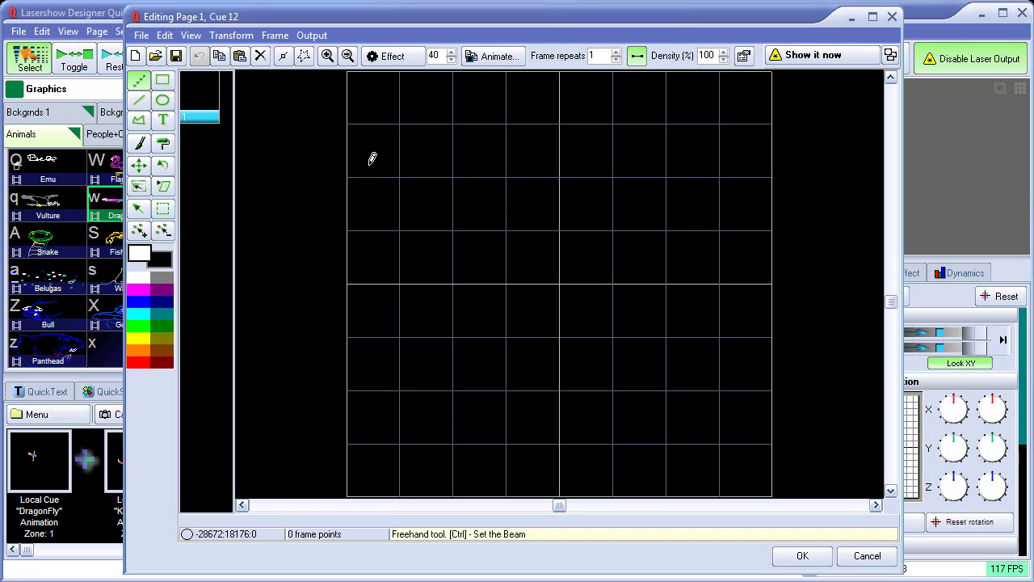
{"action": "mouse_move", "coordinate": [368, 165]}
{"action": "left_mouse_down"}
{"action": "mouse_move", "coordinate": [425, 143]}
{"action": "mouse_move", "coordinate": [383, 313]}
{"action": "left_mouse_up"}
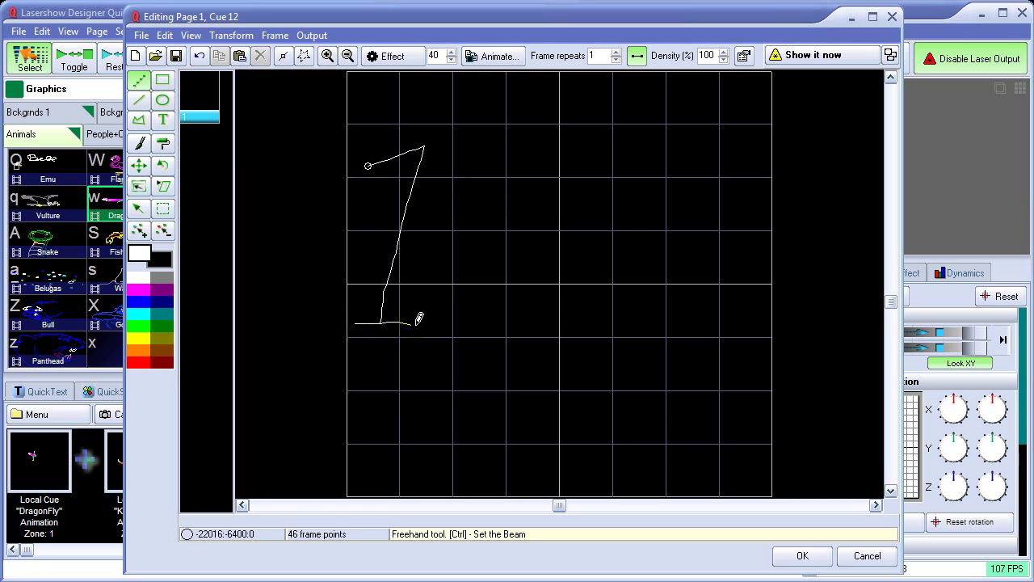
{"action": "mouse_move", "coordinate": [495, 161]}
{"action": "left_mouse_down"}
{"action": "mouse_move", "coordinate": [571, 212]}
{"action": "mouse_move", "coordinate": [535, 305]}
{"action": "left_mouse_up"}
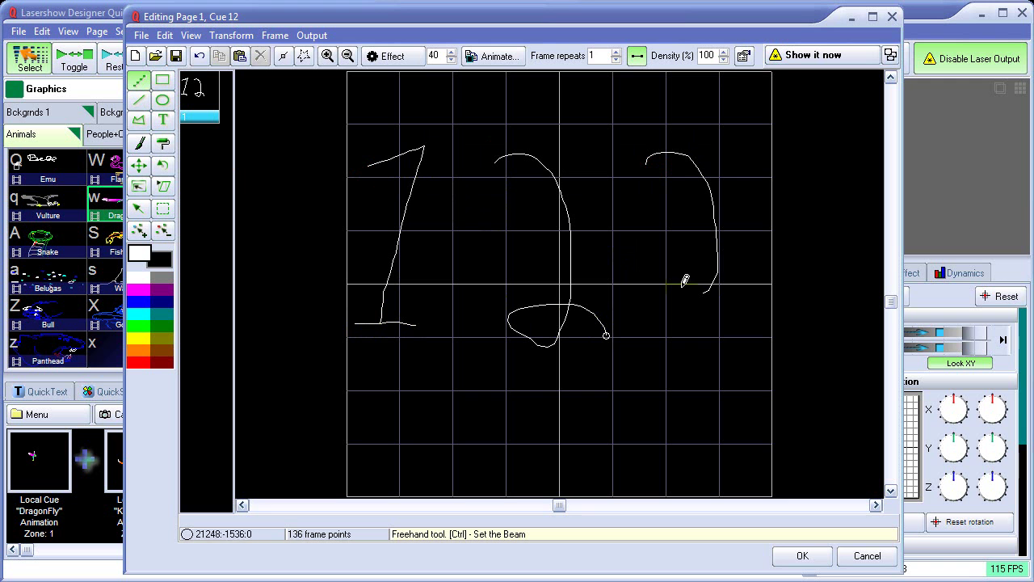
{"action": "left_click", "coordinate": [799, 556]}
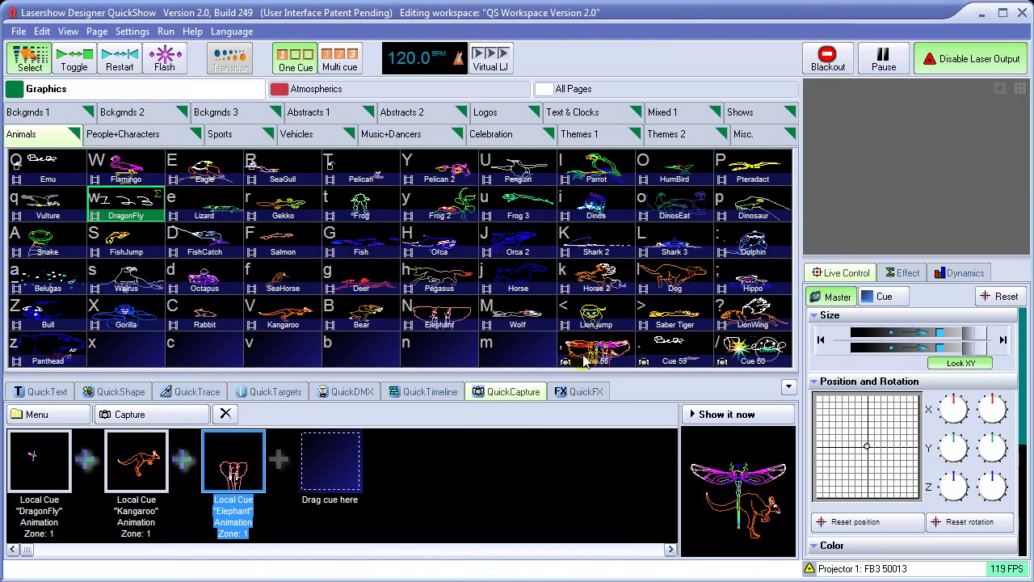
Try moving Cue 58 into the capture sequence, then collapse the QuickCapture panel
{"action": "left_click_drag", "start_coordinate": [604, 362], "coordinate": [341, 444]}
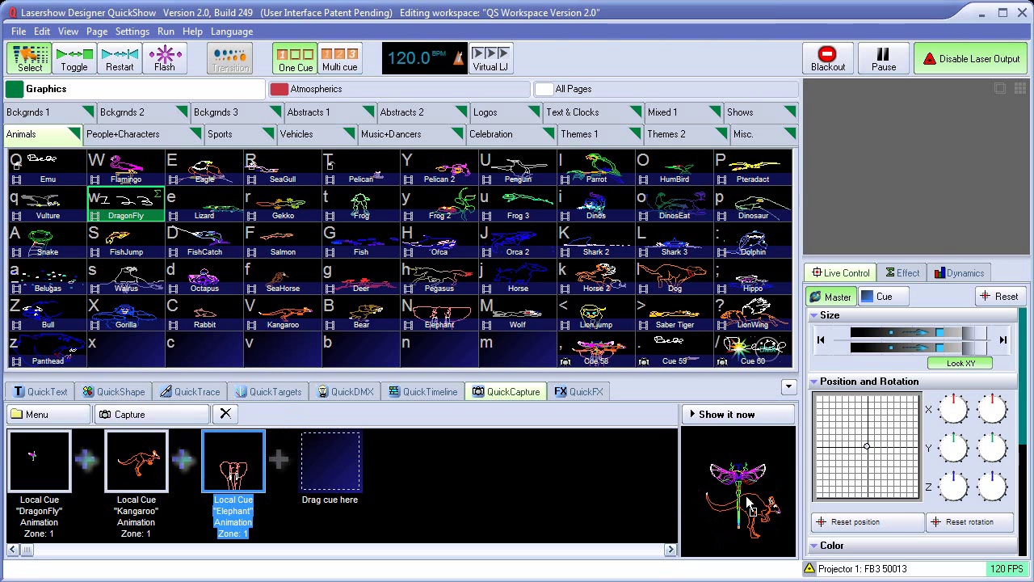
{"action": "left_click_drag", "start_coordinate": [589, 359], "coordinate": [570, 420]}
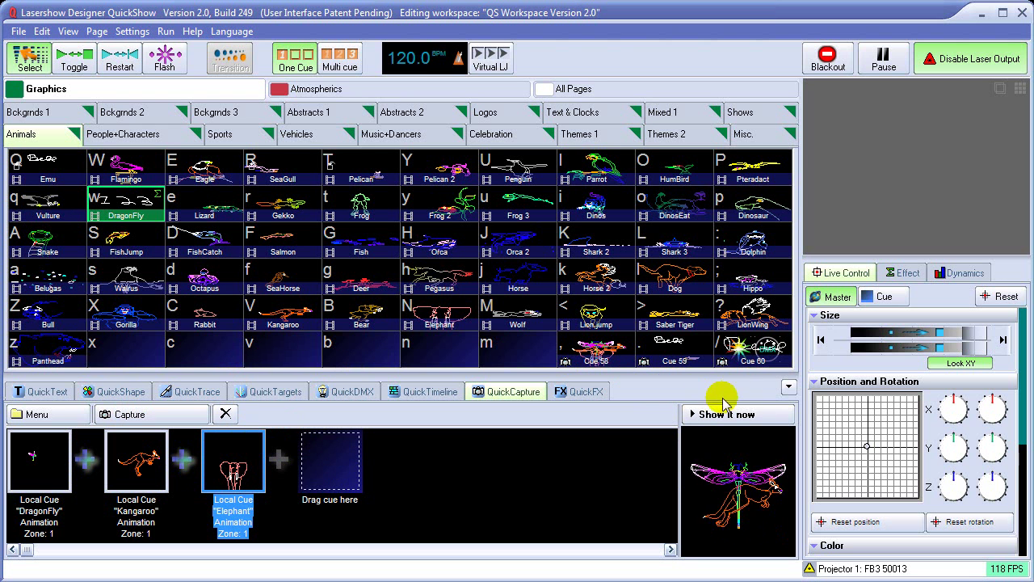
{"action": "left_click", "coordinate": [789, 387]}
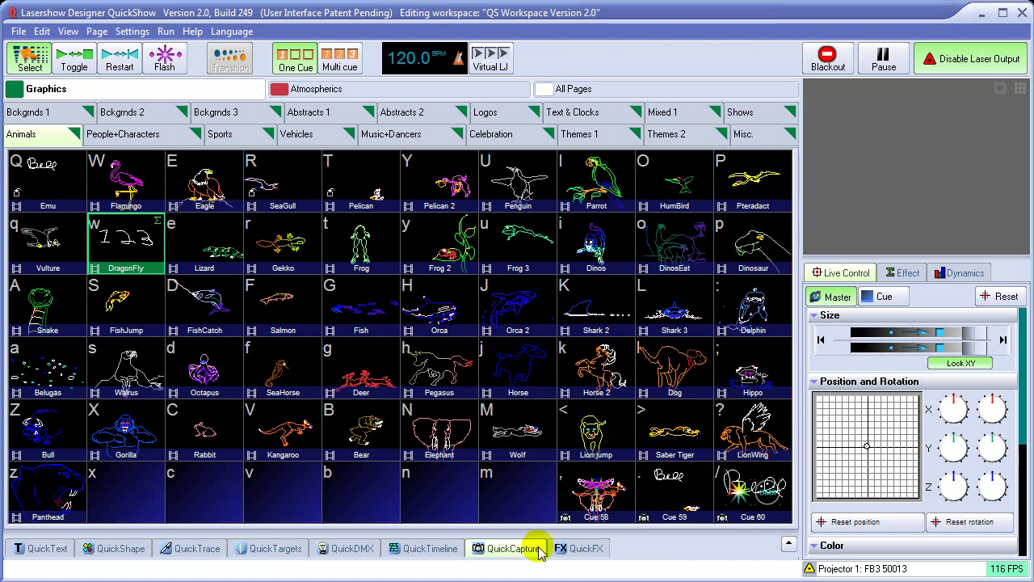
{"action": "left_click", "coordinate": [505, 549]}
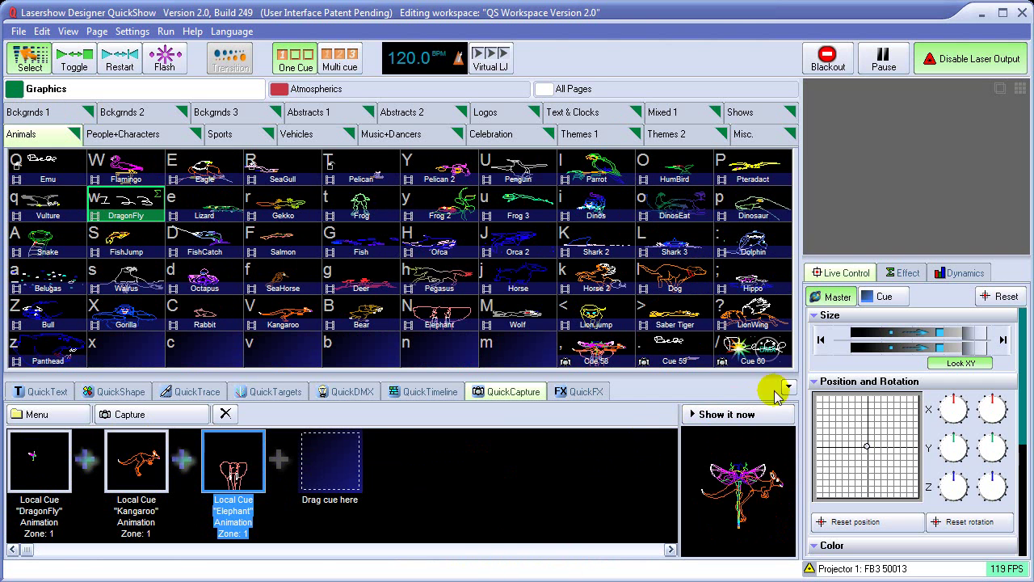
{"action": "left_click", "coordinate": [788, 387]}
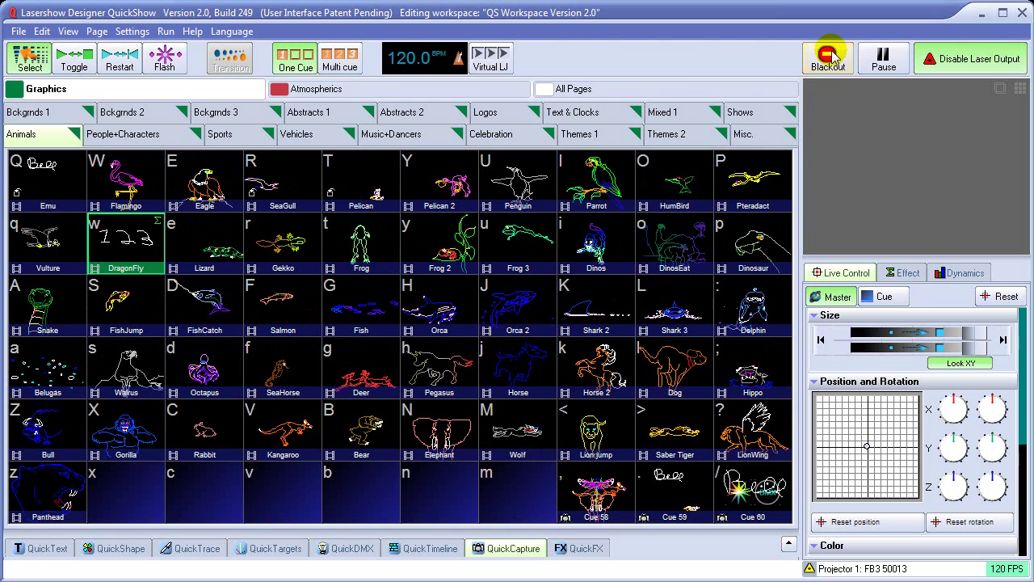
Play Flamingo and Frog together in Toggle/Multi cue mode, capture them as Cue 57, then black out
{"action": "key", "text": "F2"}
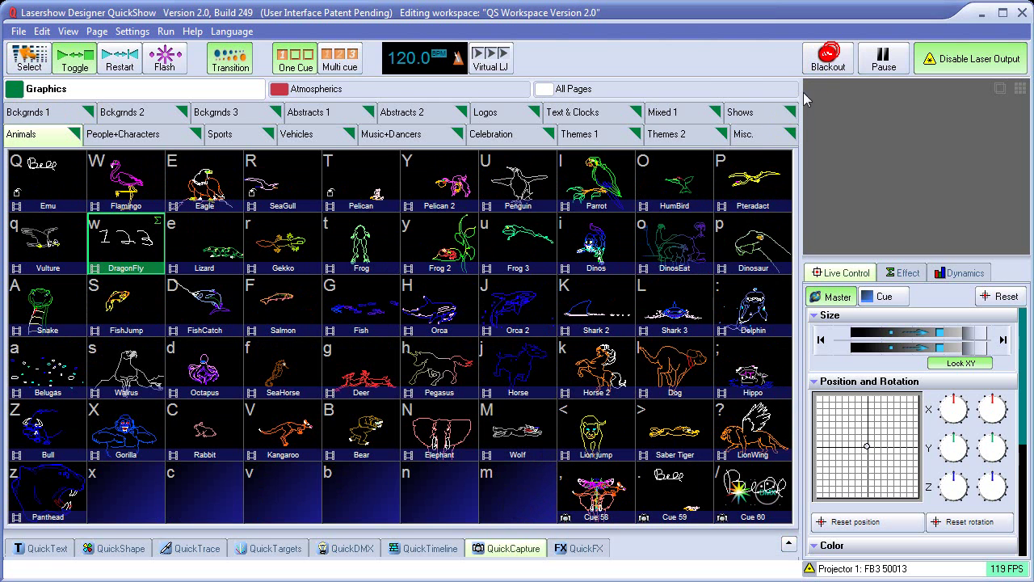
{"action": "left_click", "coordinate": [129, 186]}
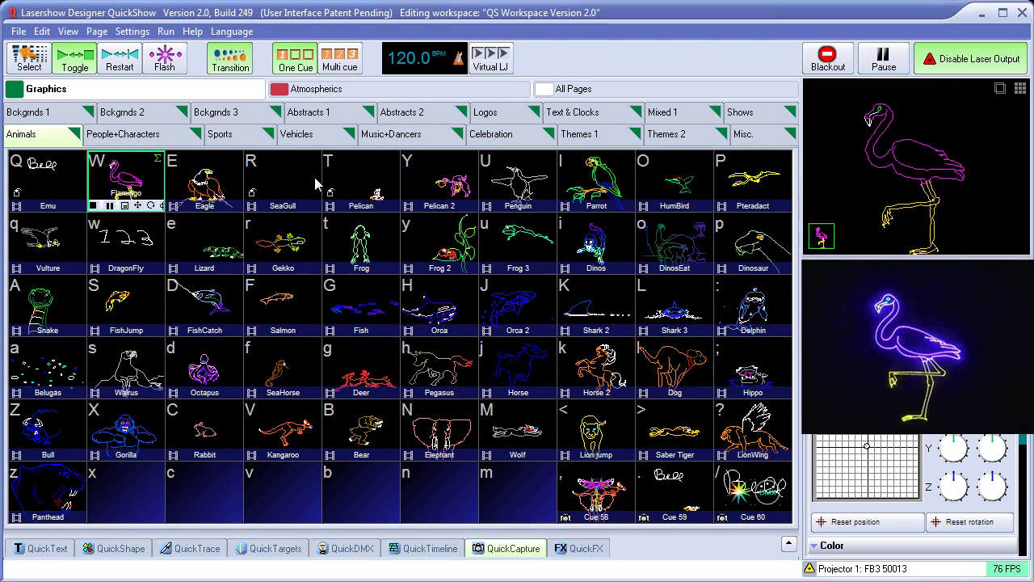
{"action": "left_click", "coordinate": [340, 58]}
{"action": "left_click", "coordinate": [363, 245]}
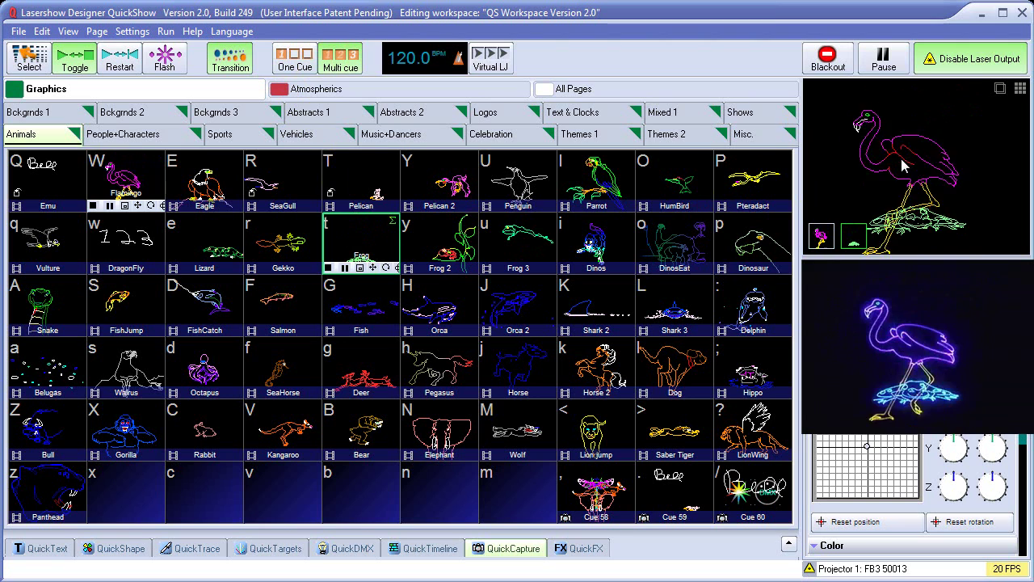
{"action": "left_click", "coordinate": [518, 503]}
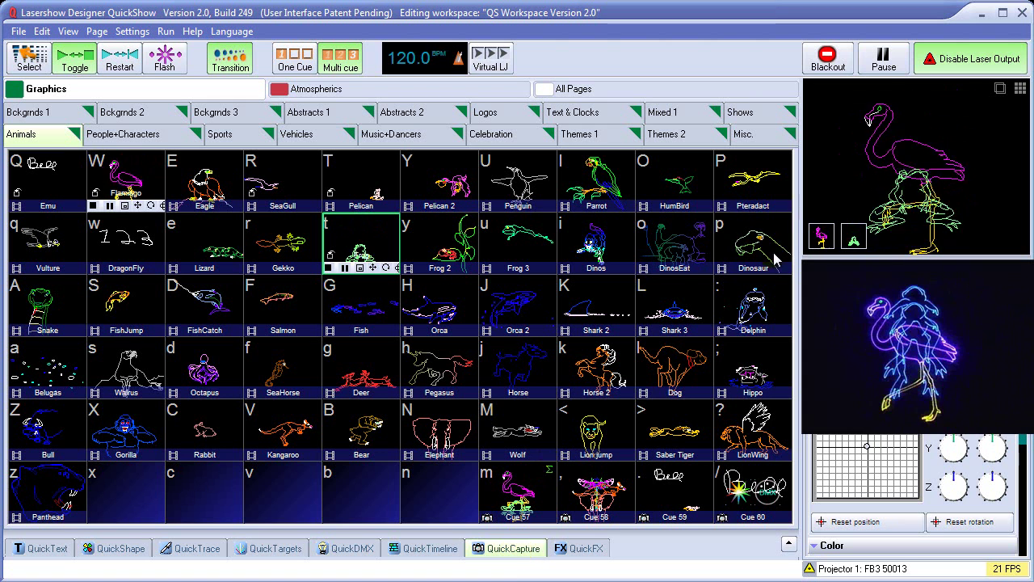
{"action": "left_click", "coordinate": [828, 59]}
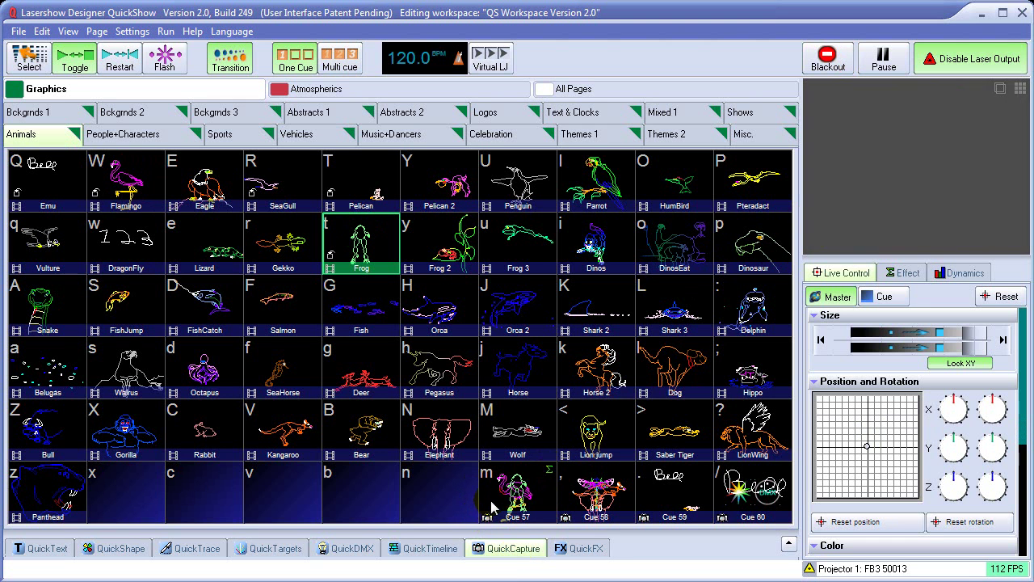
{"action": "left_click", "coordinate": [57, 121]}
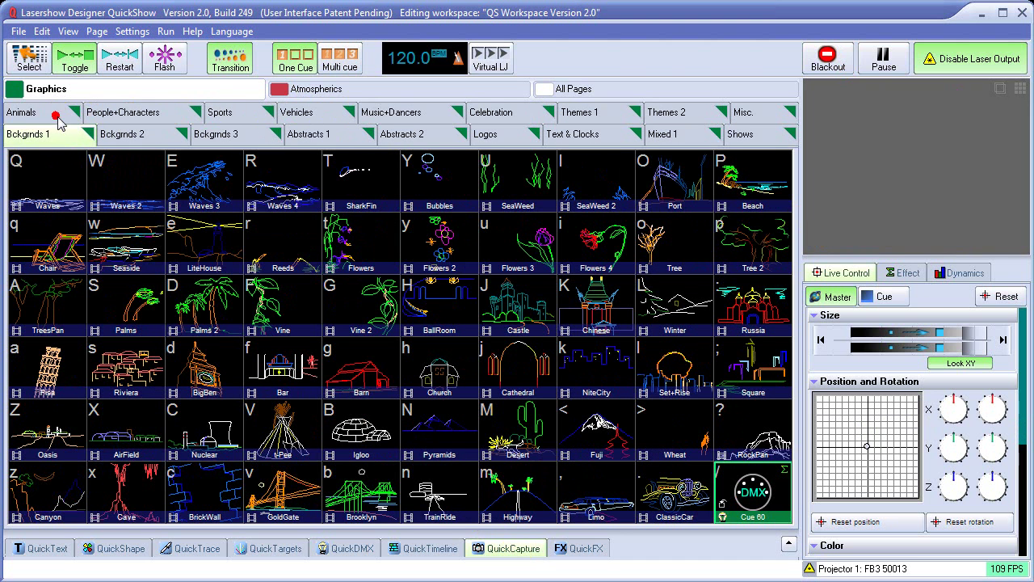
{"action": "left_click", "coordinate": [750, 495]}
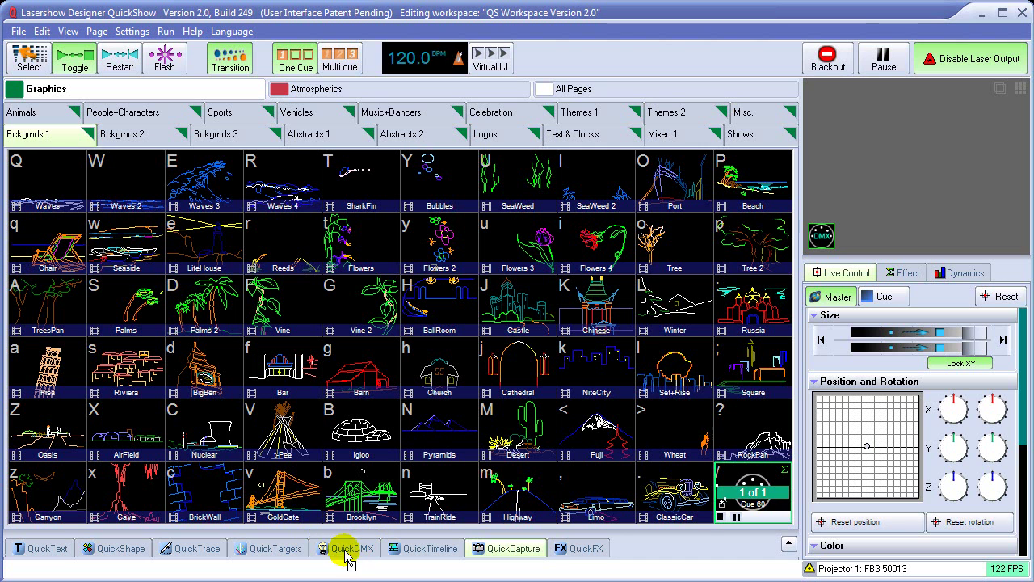
{"action": "left_click", "coordinate": [758, 495]}
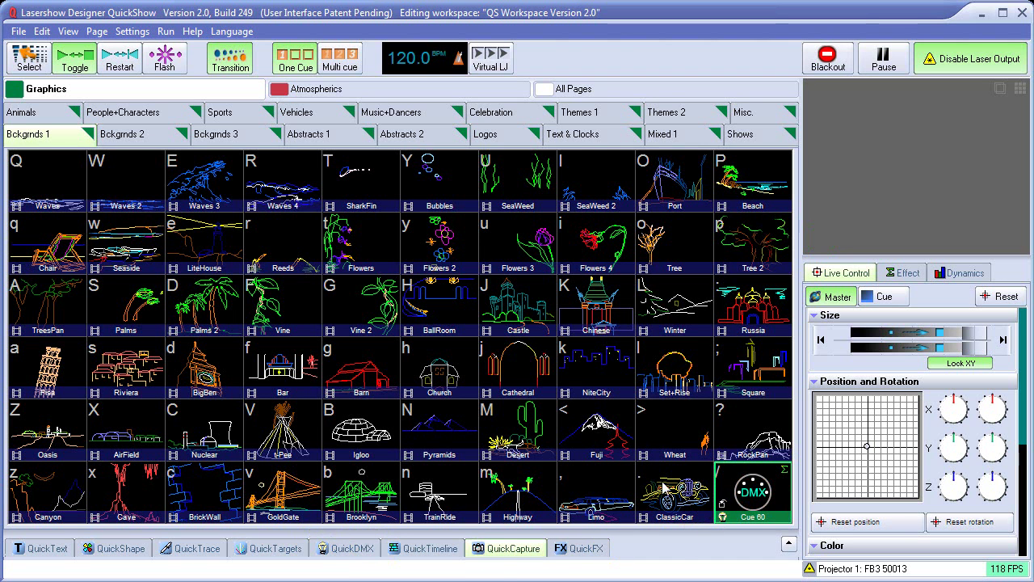
{"action": "left_click", "coordinate": [36, 112]}
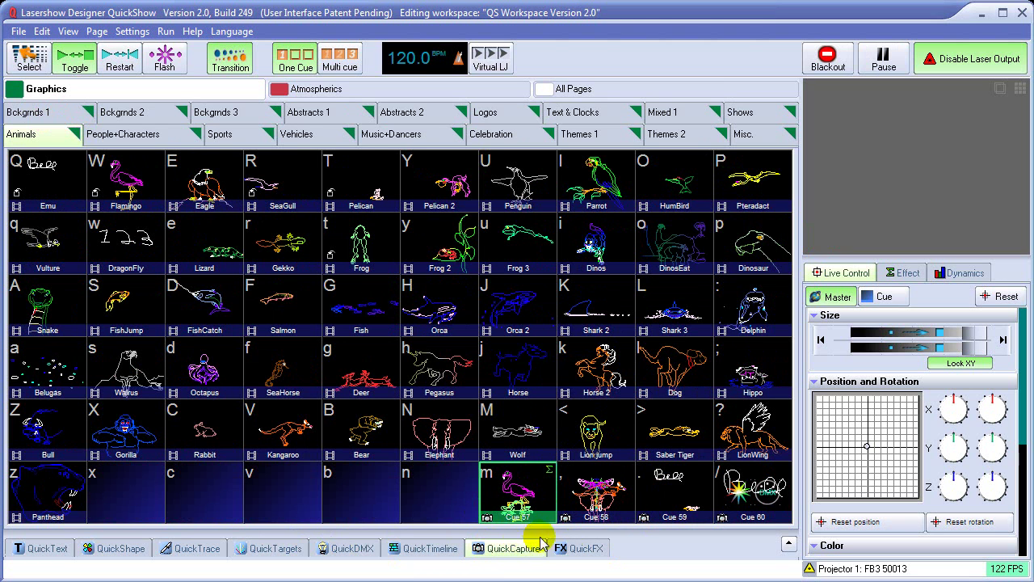
Show Cue 60's captured contents and convert its Emu item into a local cue
{"action": "left_click", "coordinate": [766, 492]}
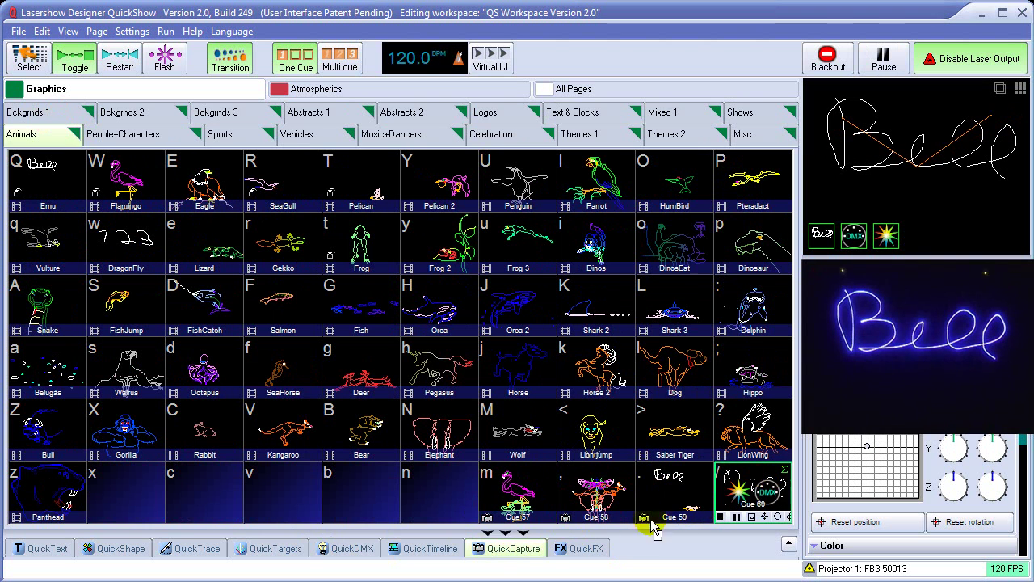
{"action": "left_click", "coordinate": [509, 549]}
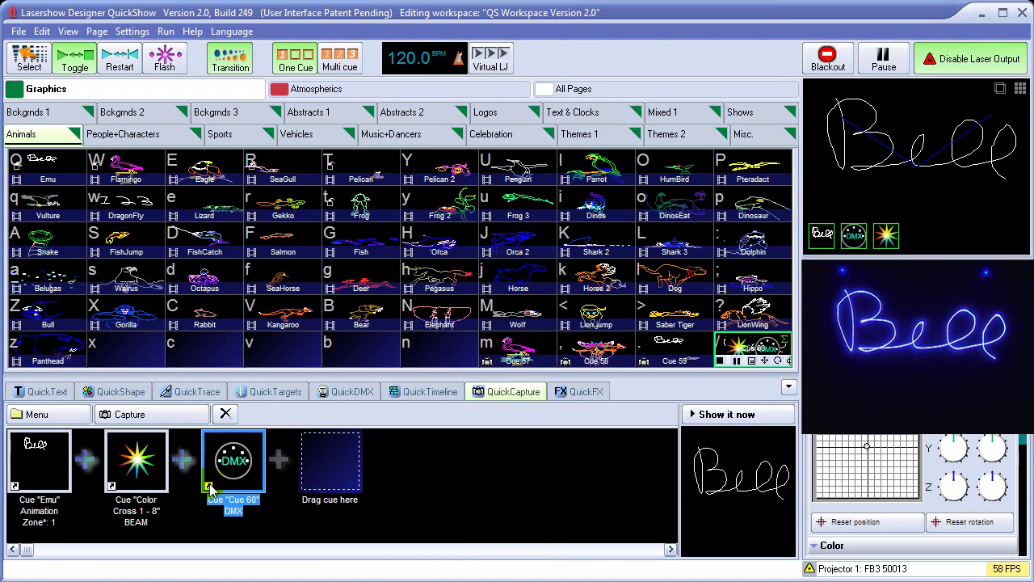
{"action": "right_click", "coordinate": [43, 461]}
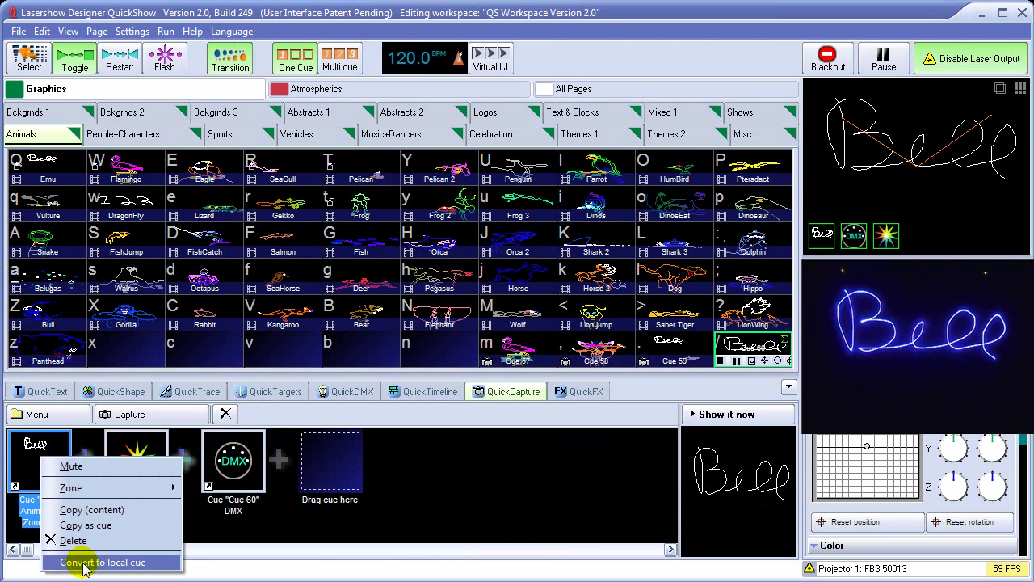
{"action": "left_click", "coordinate": [81, 563]}
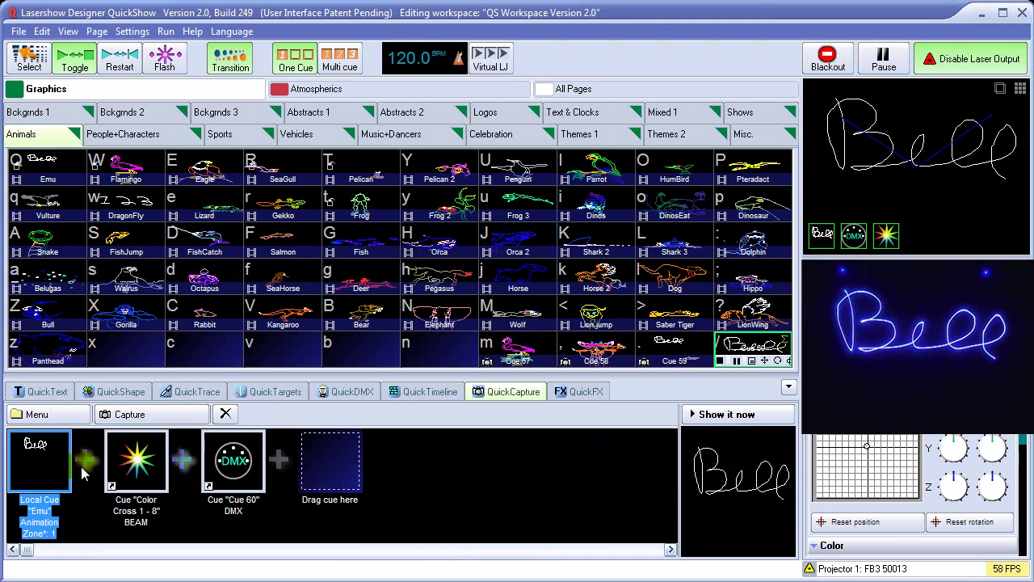
Check the local Emu item's zone and the Emu cue's properties, keeping Zone 1
{"action": "right_click", "coordinate": [34, 454]}
{"action": "mouse_move", "coordinate": [46, 479]}
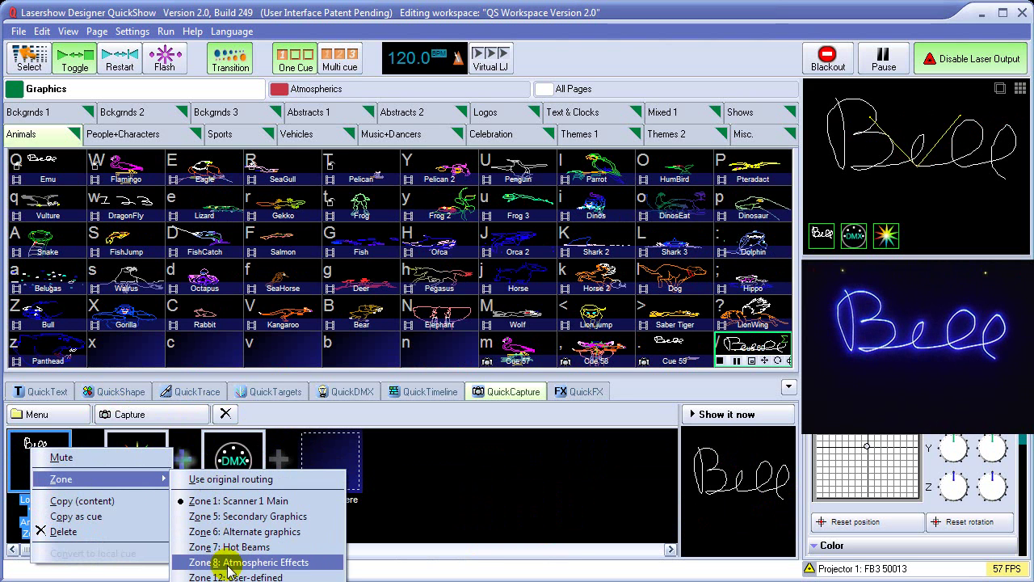
{"action": "left_click", "coordinate": [19, 459]}
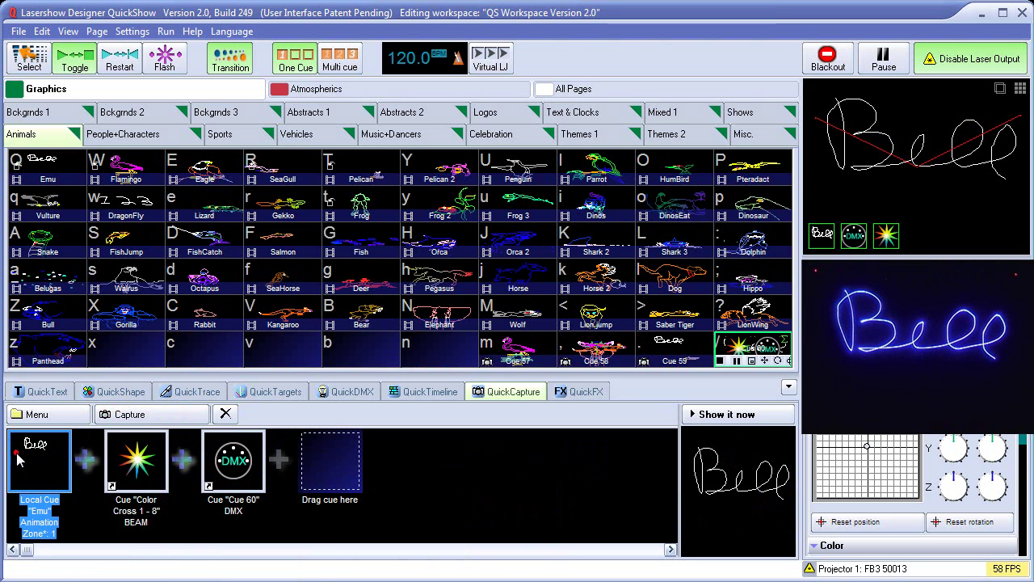
{"action": "right_click", "coordinate": [34, 172]}
{"action": "left_click", "coordinate": [74, 309]}
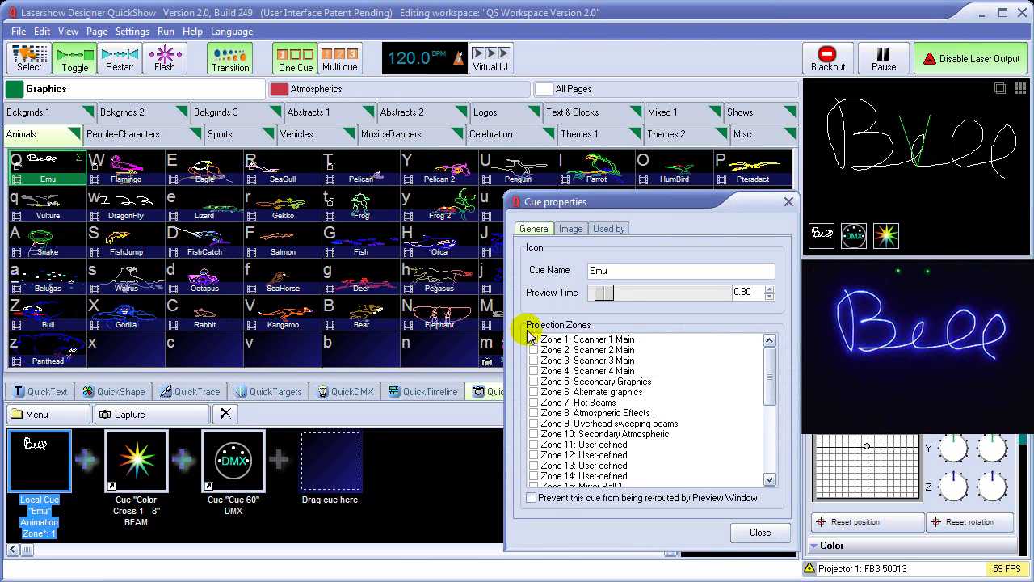
{"action": "left_click", "coordinate": [769, 532]}
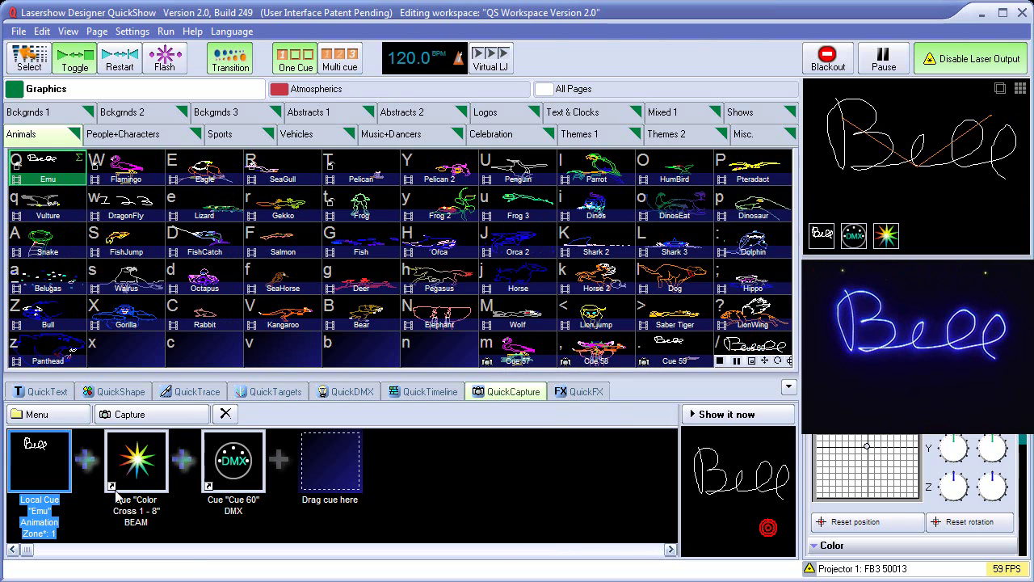
{"action": "right_click", "coordinate": [45, 455]}
{"action": "mouse_move", "coordinate": [81, 487]}
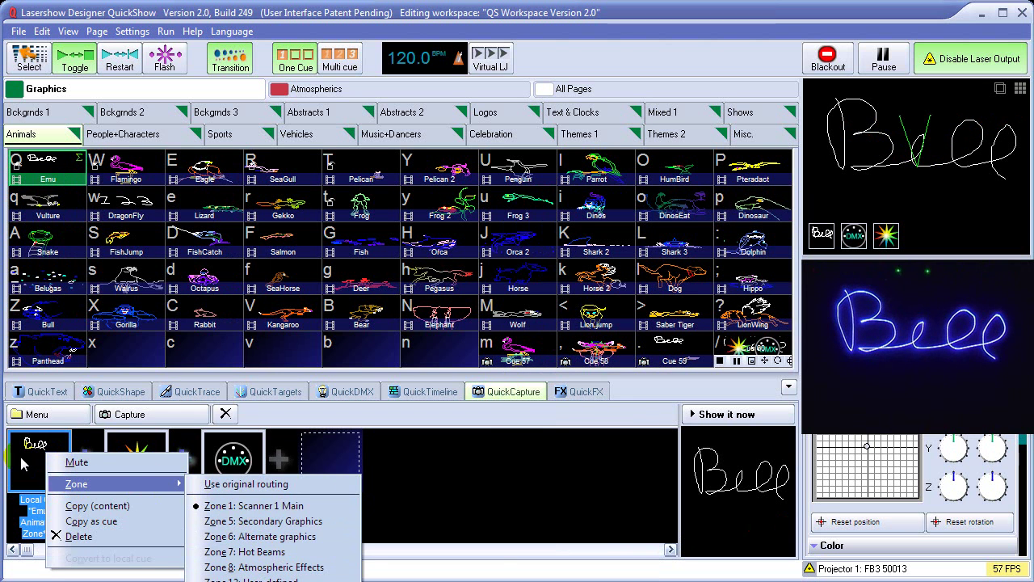
{"action": "left_click", "coordinate": [28, 461]}
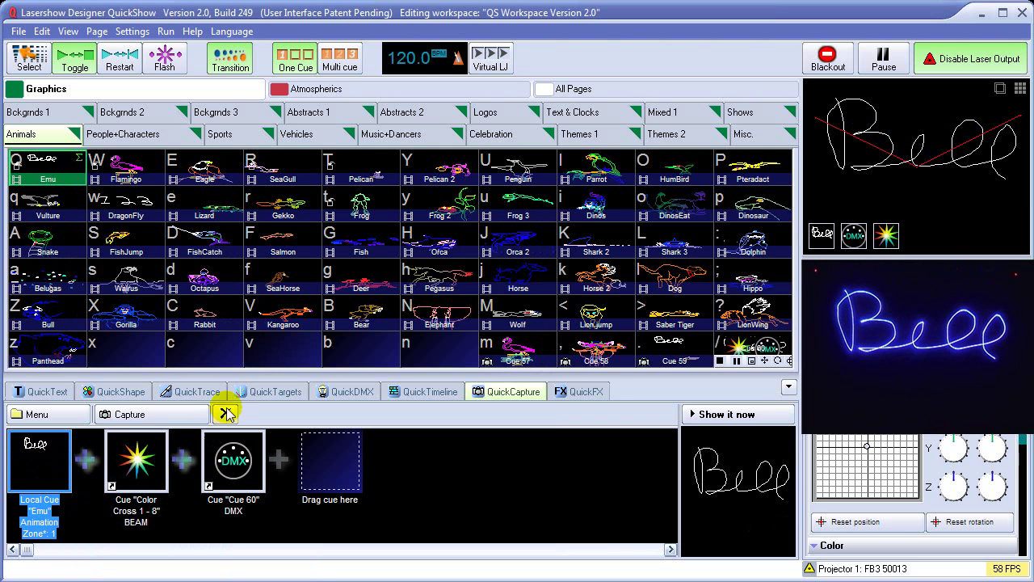
Drag Kangaroo into Cue 60's capture chain, stop the output, and collapse the capture panel
{"action": "left_click", "coordinate": [30, 58]}
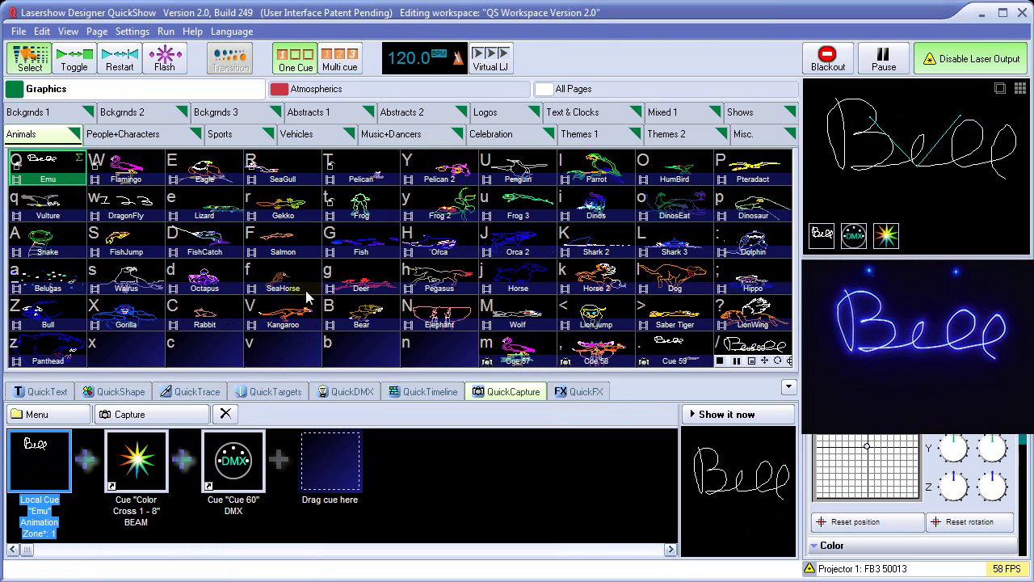
{"action": "left_click_drag", "start_coordinate": [283, 311], "coordinate": [335, 473]}
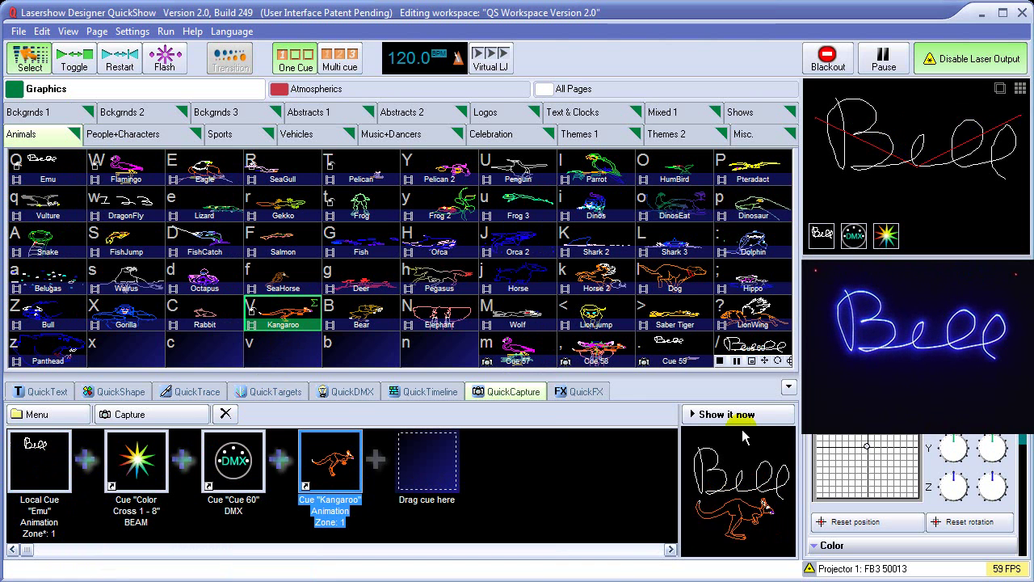
{"action": "left_click", "coordinate": [826, 51]}
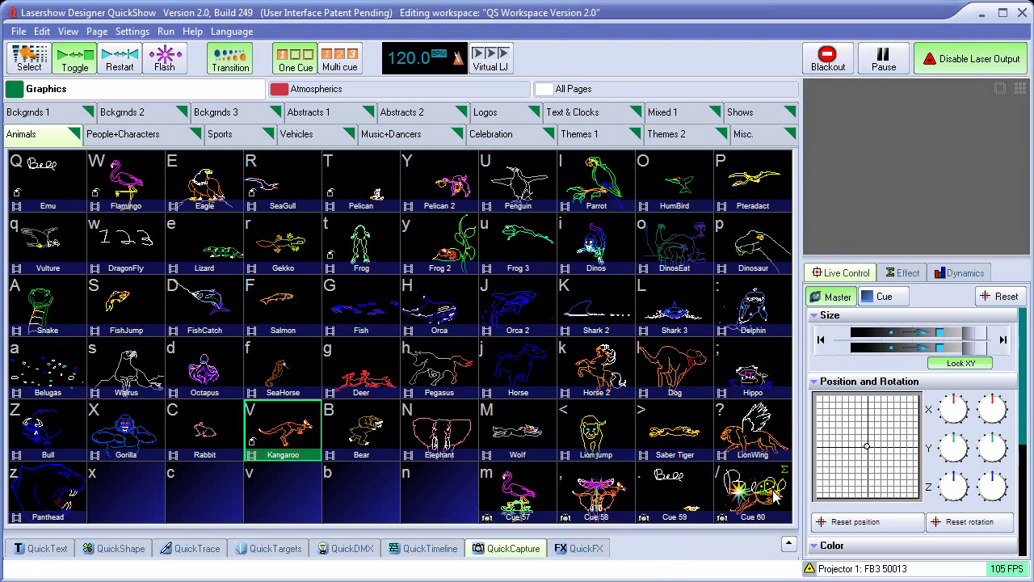
{"action": "left_click", "coordinate": [534, 550]}
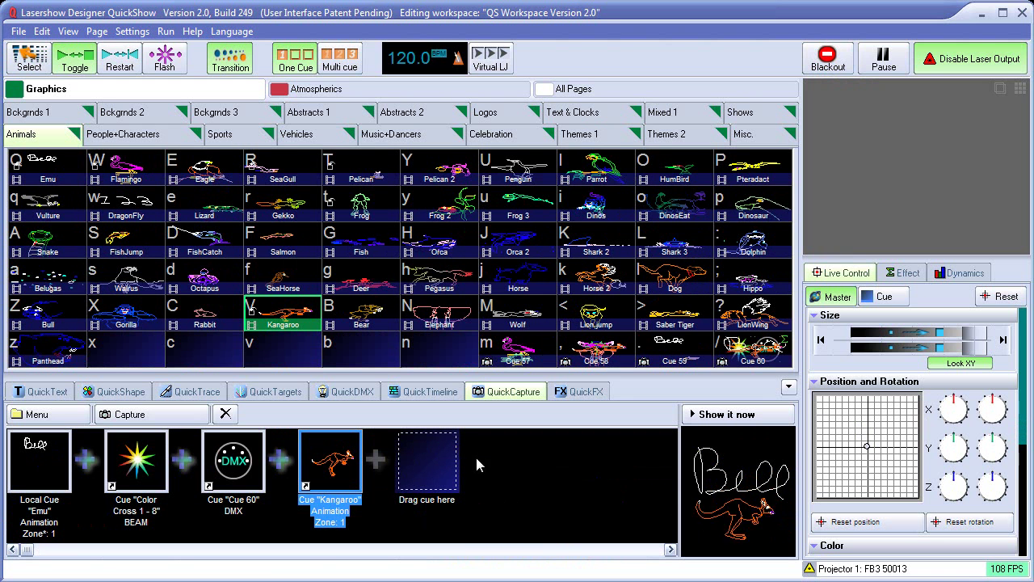
{"action": "left_click", "coordinate": [789, 388]}
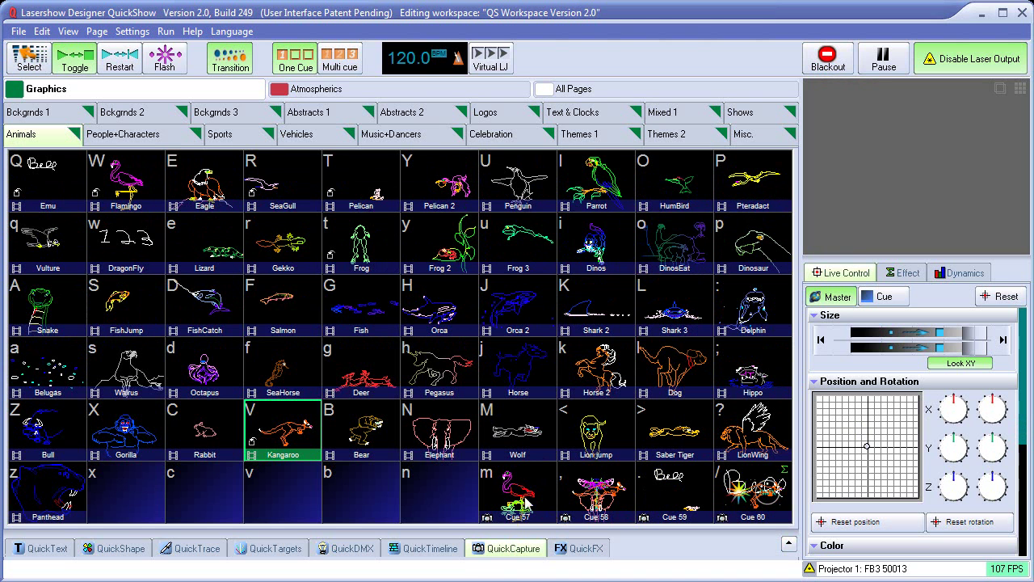
{"action": "left_click", "coordinate": [506, 556]}
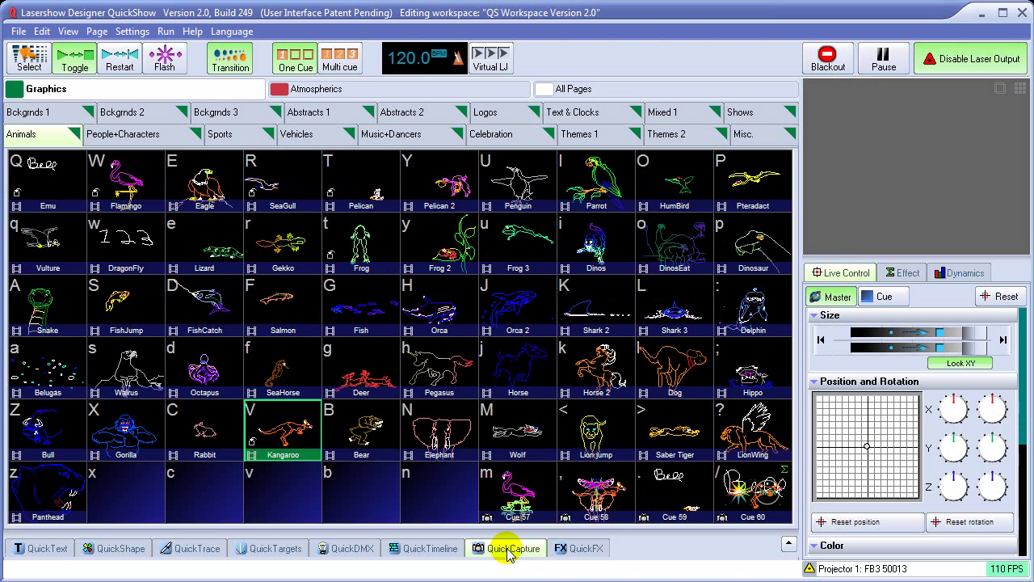
Open Atmospherics > Mixed 1, audition Cues 05, 04, 14, 15 and 16, then black out
{"action": "left_click", "coordinate": [361, 92]}
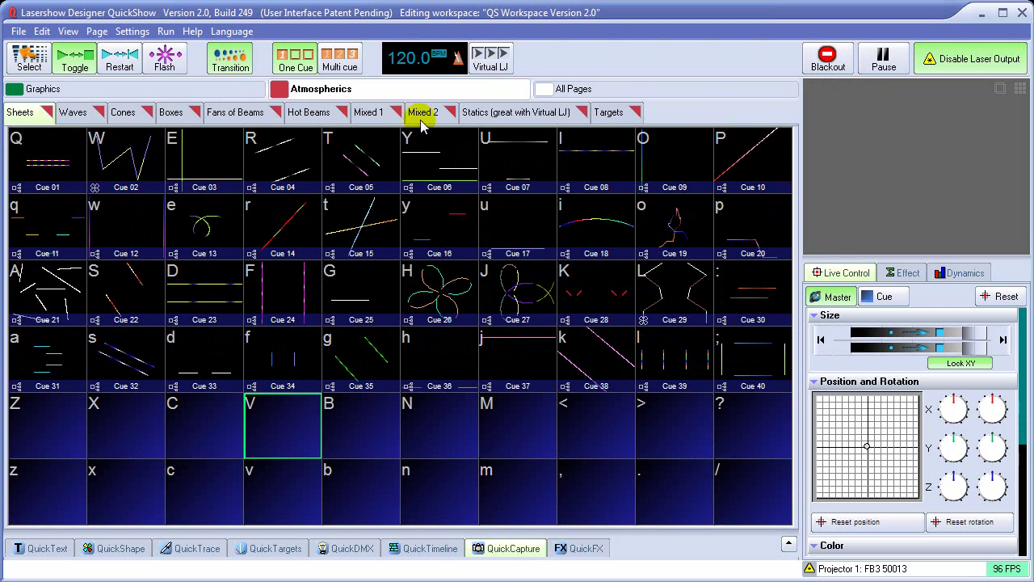
{"action": "left_click", "coordinate": [371, 114]}
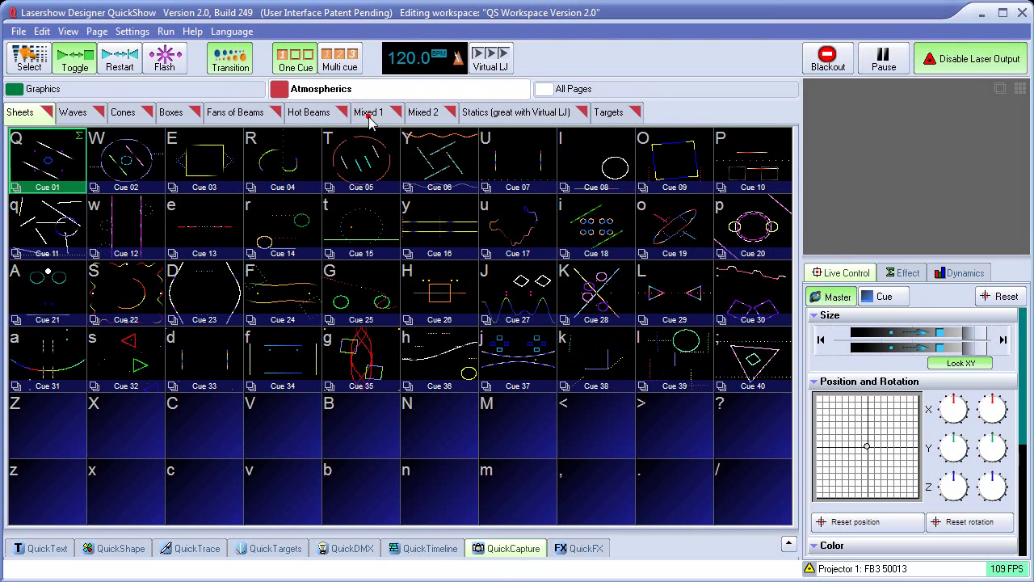
{"action": "left_click", "coordinate": [350, 176]}
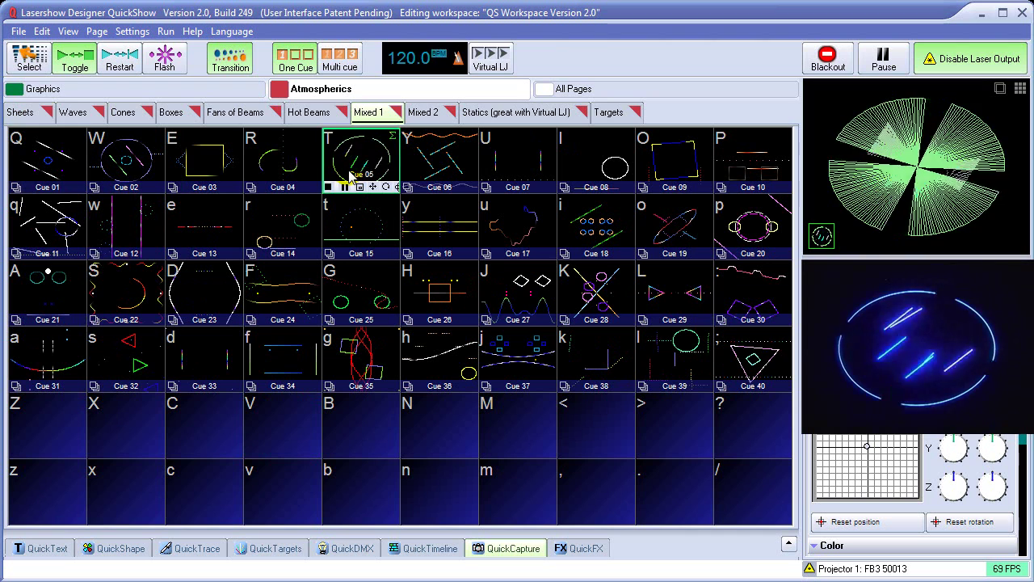
{"action": "left_click", "coordinate": [289, 169]}
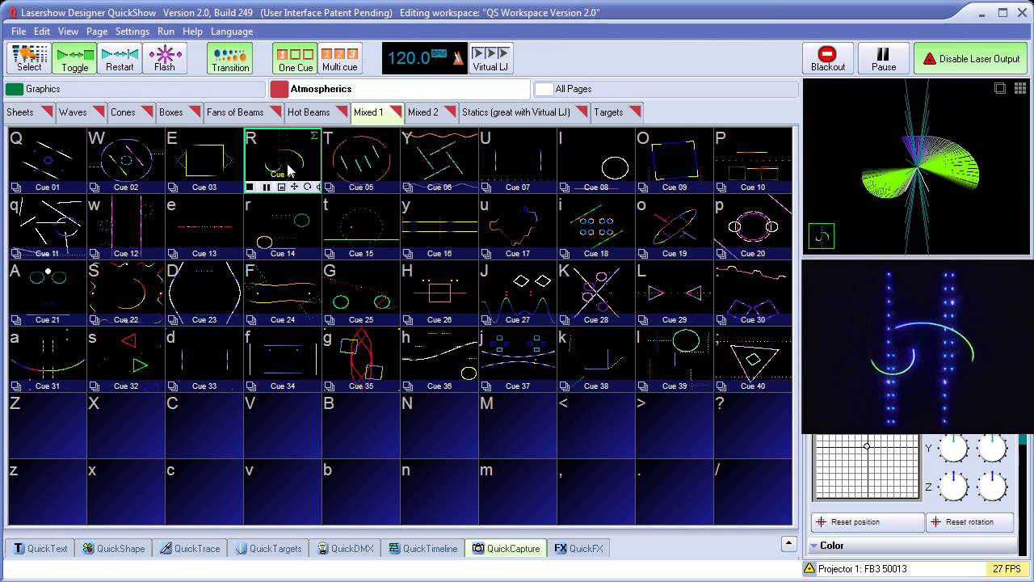
{"action": "left_click", "coordinate": [291, 228]}
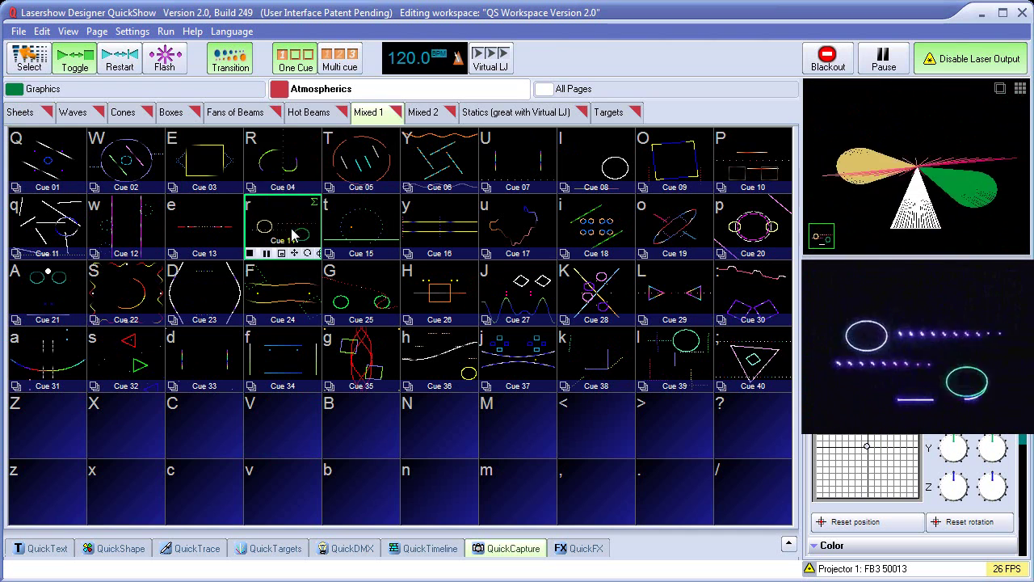
{"action": "left_click", "coordinate": [370, 236]}
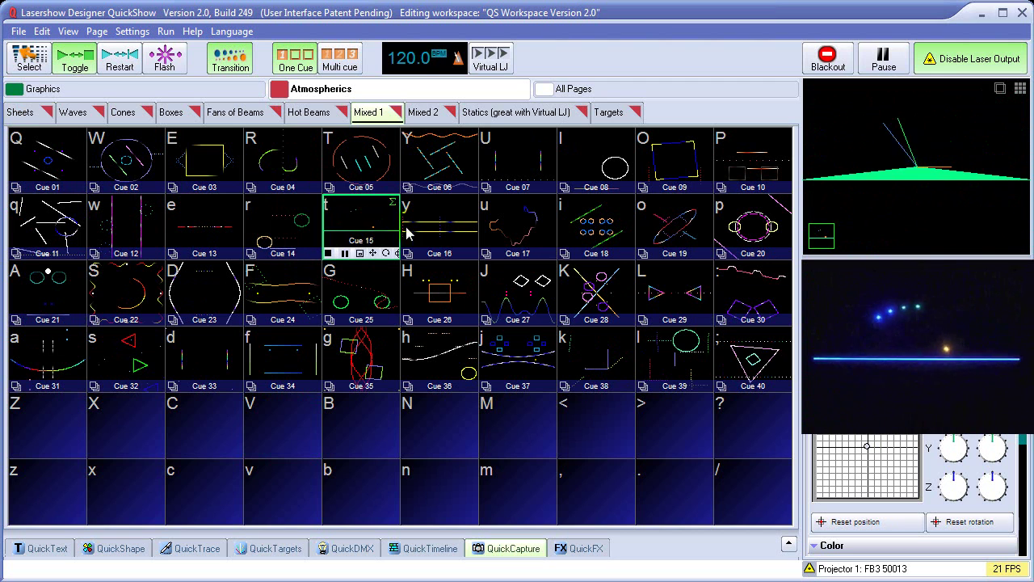
{"action": "left_click", "coordinate": [451, 226]}
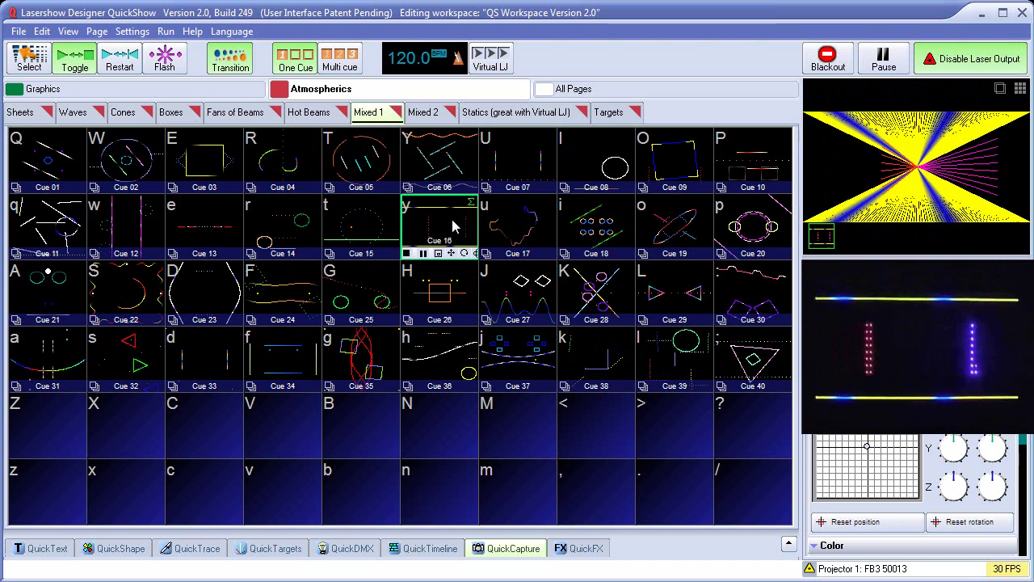
{"action": "left_click", "coordinate": [828, 60]}
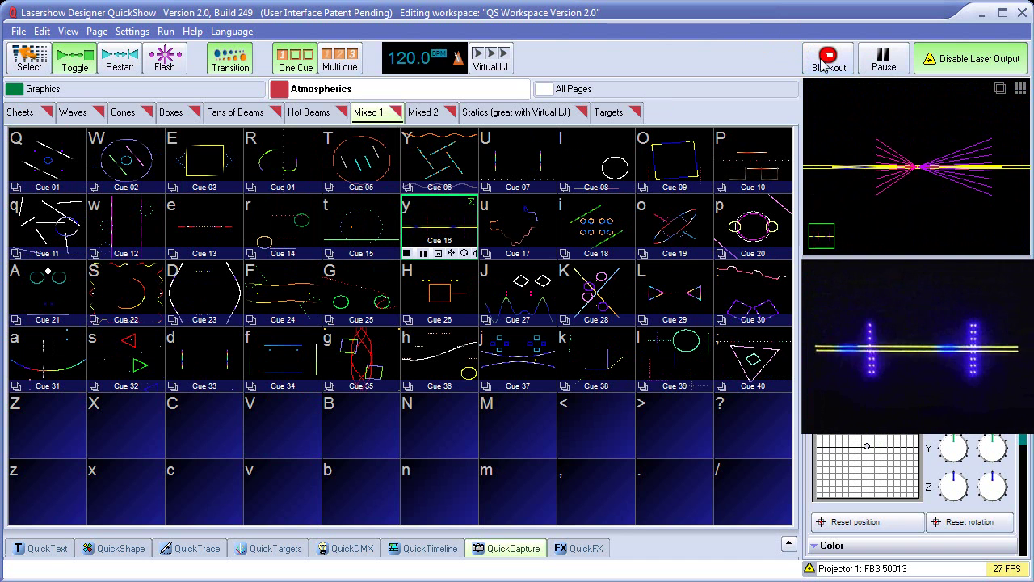
With Multi cue on, layer Waves Cue 12 and Fans of Beams Cue 03, then trigger Mixed 1 Cue 16
{"action": "left_click", "coordinate": [73, 112]}
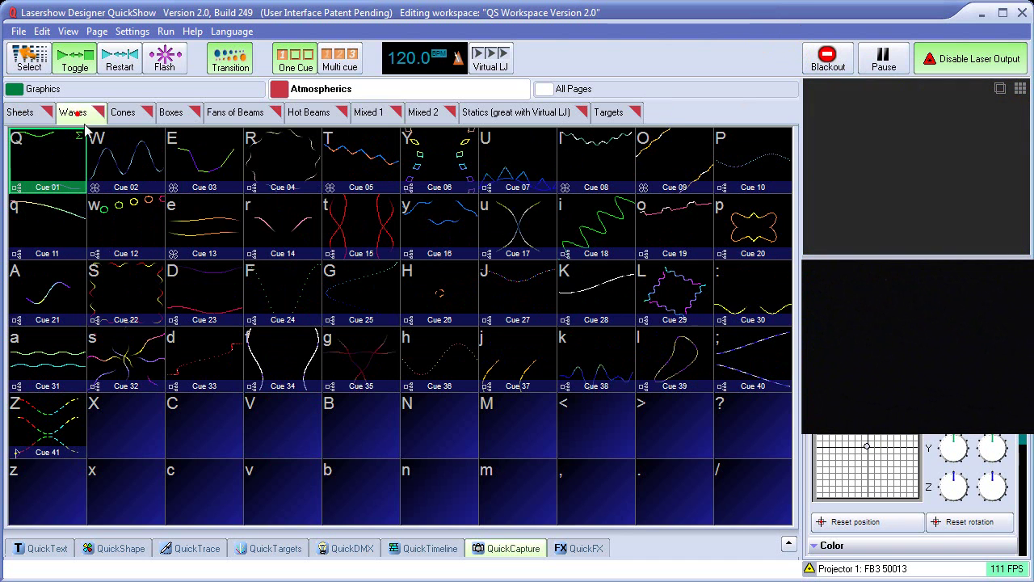
{"action": "left_click", "coordinate": [117, 220]}
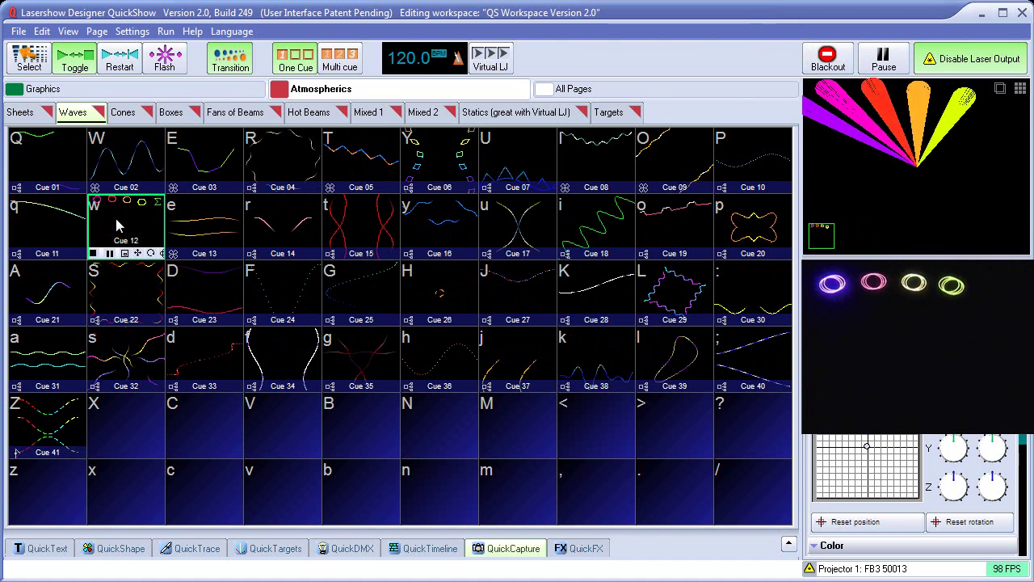
{"action": "left_click", "coordinate": [341, 60]}
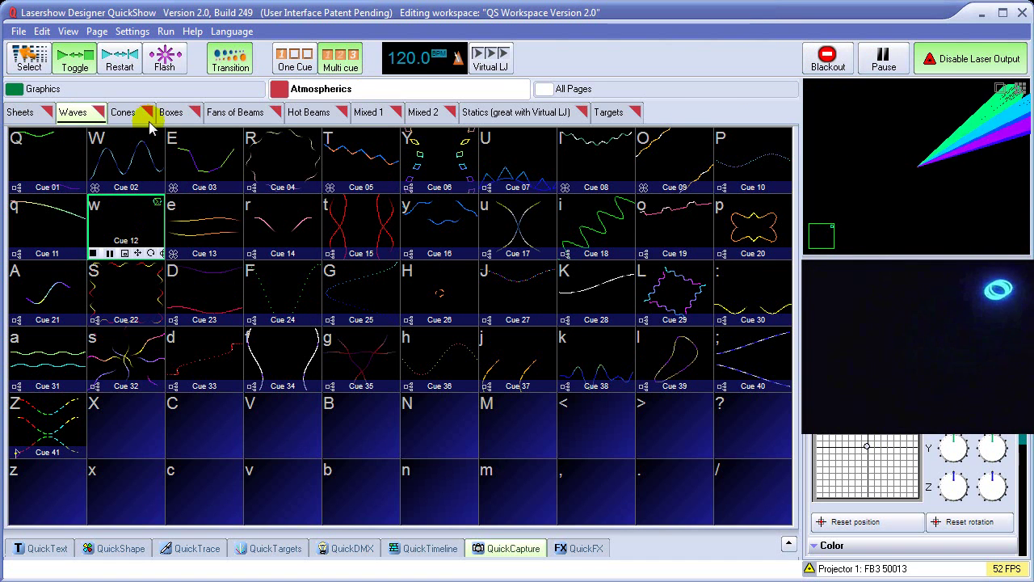
{"action": "left_click", "coordinate": [234, 112]}
{"action": "left_click", "coordinate": [203, 176]}
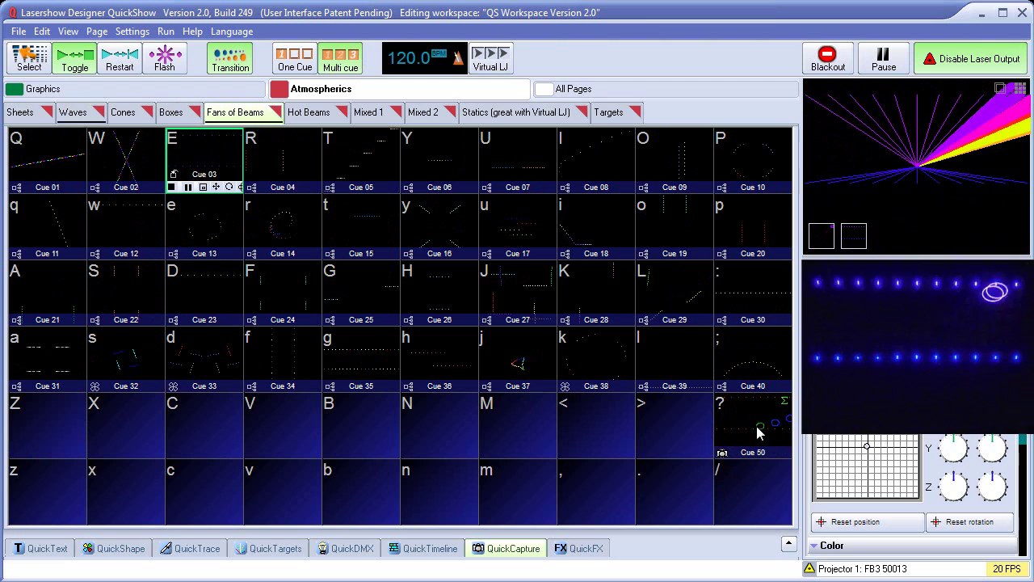
{"action": "key", "text": "y"}
{"action": "left_click", "coordinate": [370, 115]}
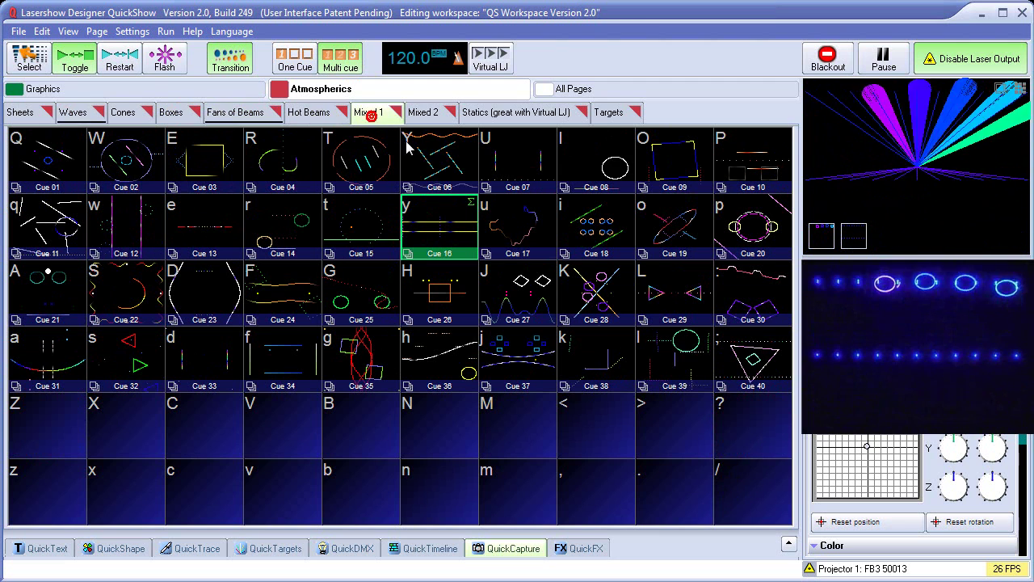
Preview Mixed 1 cues 18, 28, 27, 26, 25, 24, 13, 23 and 22 in turn
{"action": "left_click", "coordinate": [599, 236]}
{"action": "left_click", "coordinate": [590, 304]}
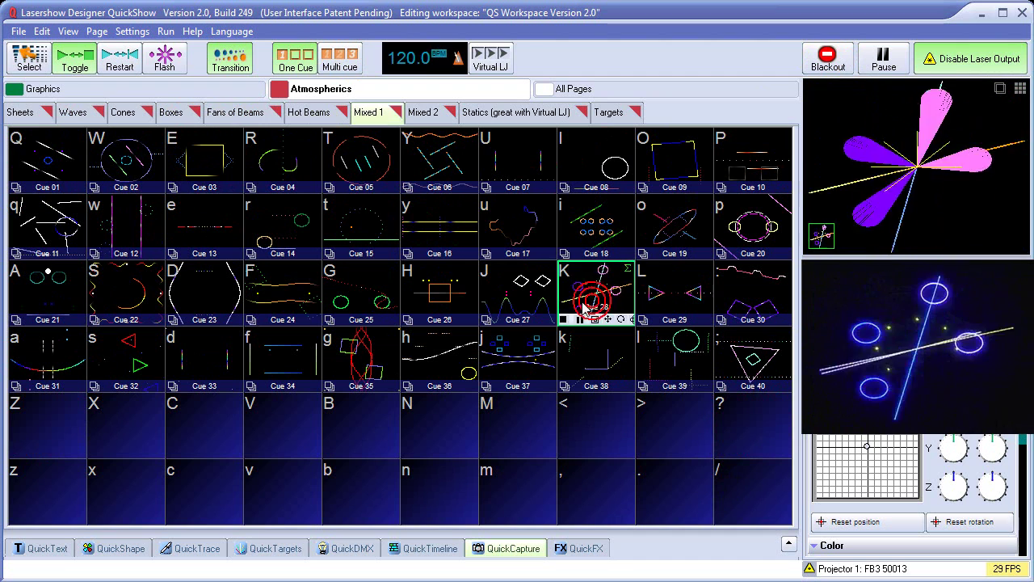
{"action": "left_click", "coordinate": [505, 304]}
{"action": "left_click", "coordinate": [456, 301]}
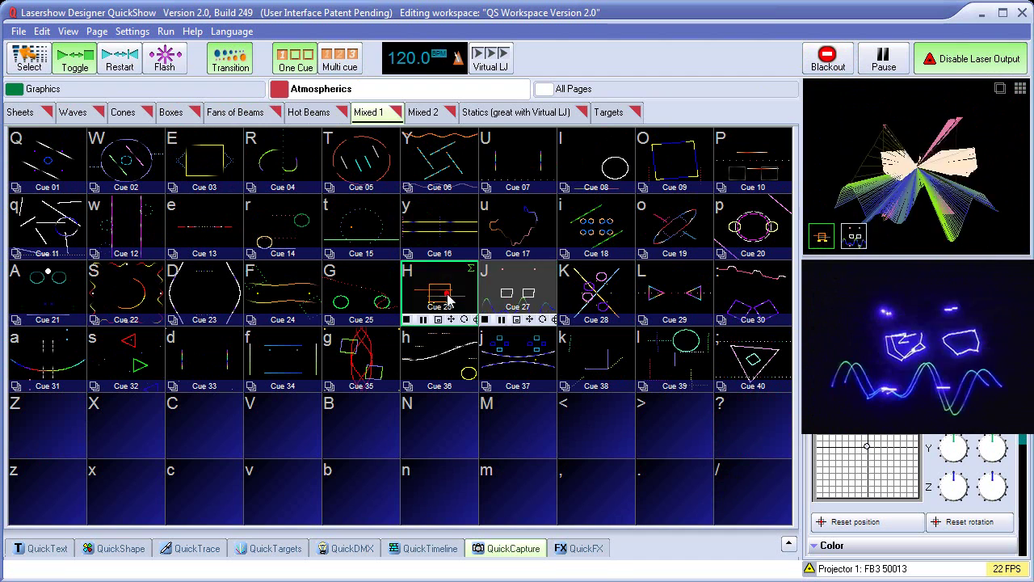
{"action": "left_click", "coordinate": [369, 303]}
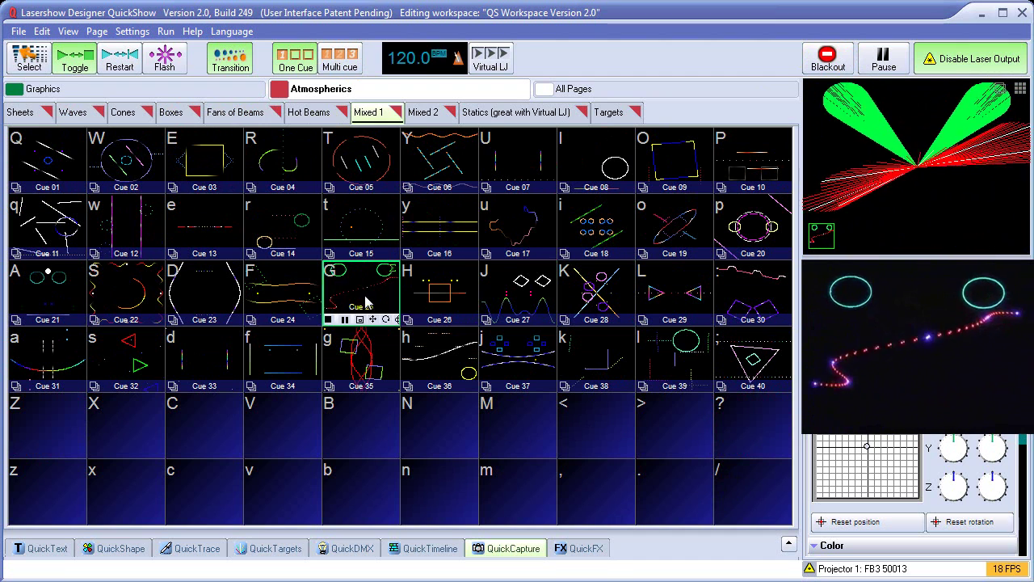
{"action": "left_click", "coordinate": [287, 297]}
{"action": "left_click", "coordinate": [214, 232]}
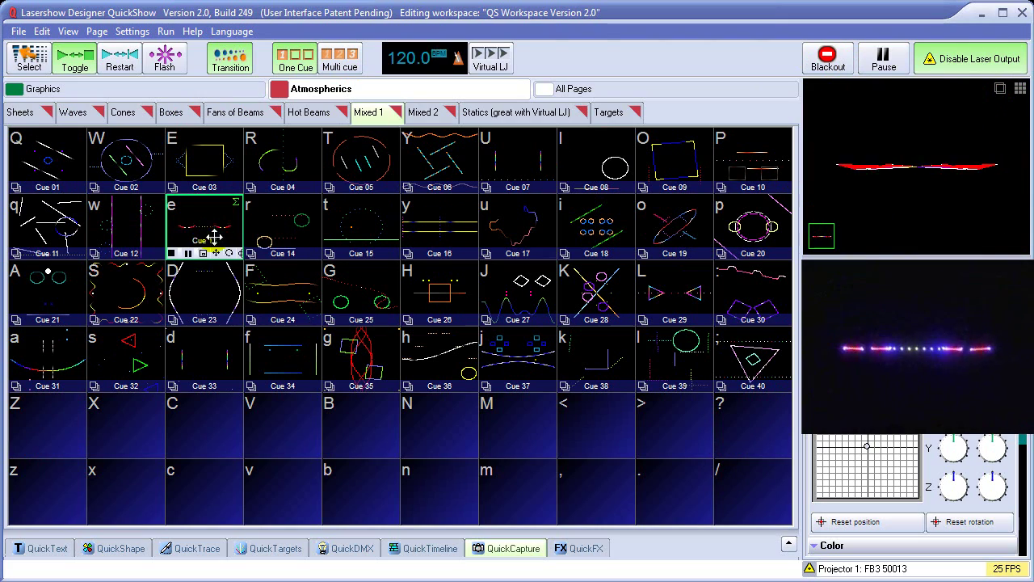
{"action": "left_click", "coordinate": [216, 296]}
{"action": "left_click", "coordinate": [143, 296]}
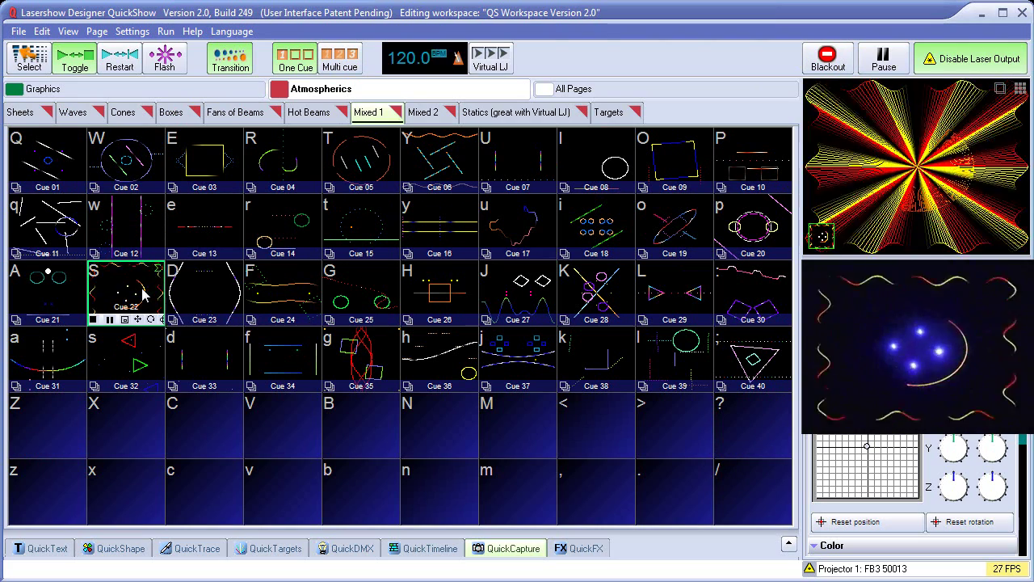
Preview Mixed 1 cues 33 through 36, ending with Cue 37 playing
{"action": "left_click", "coordinate": [199, 370]}
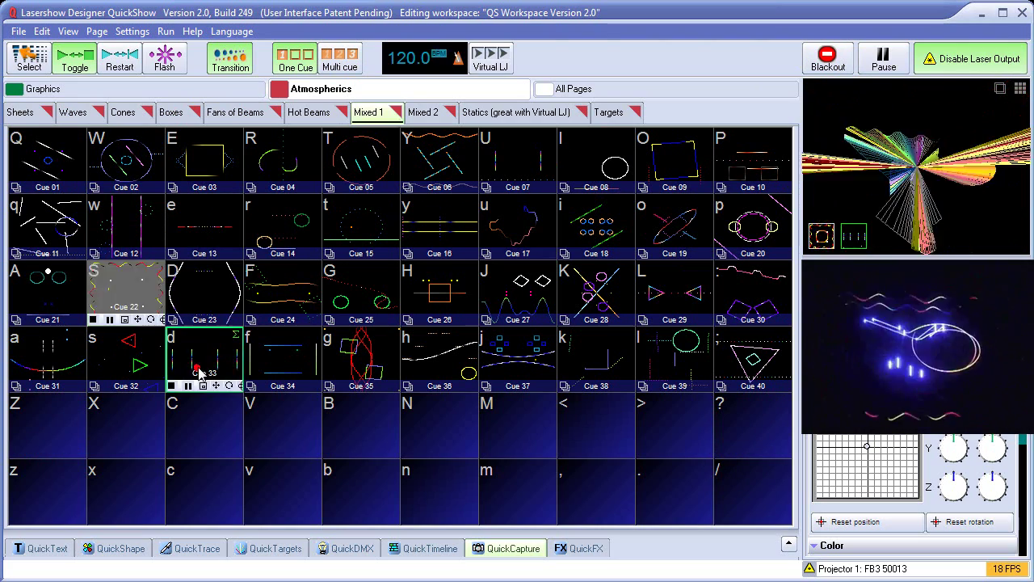
{"action": "left_click", "coordinate": [289, 376]}
{"action": "left_click", "coordinate": [359, 360]}
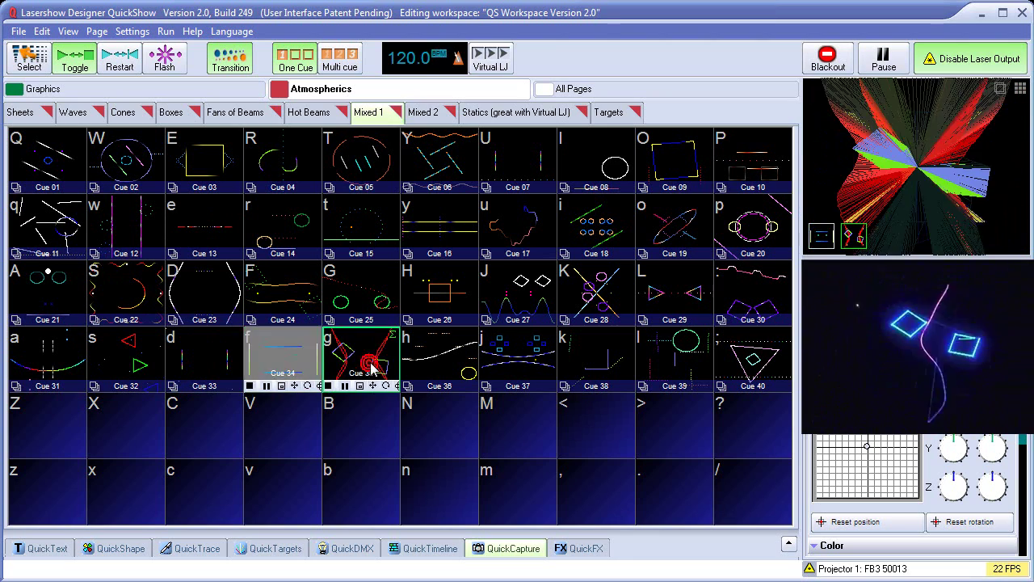
{"action": "left_click", "coordinate": [440, 361]}
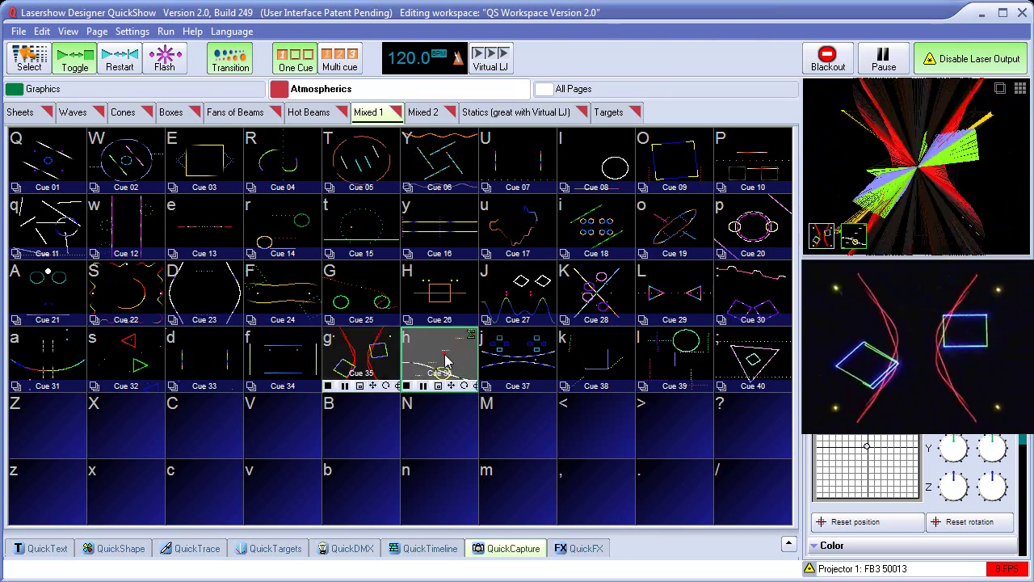
{"action": "left_click", "coordinate": [523, 359]}
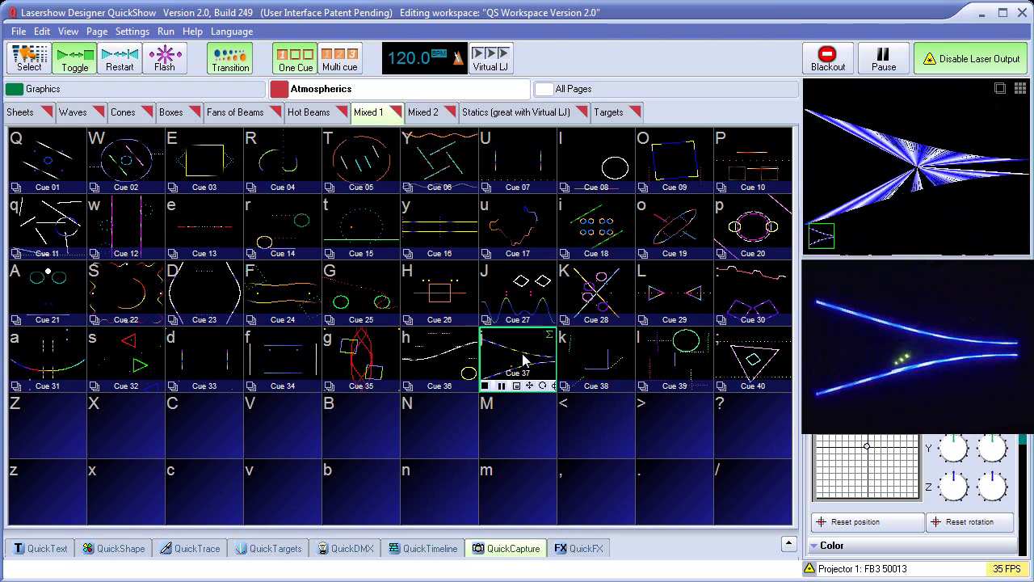